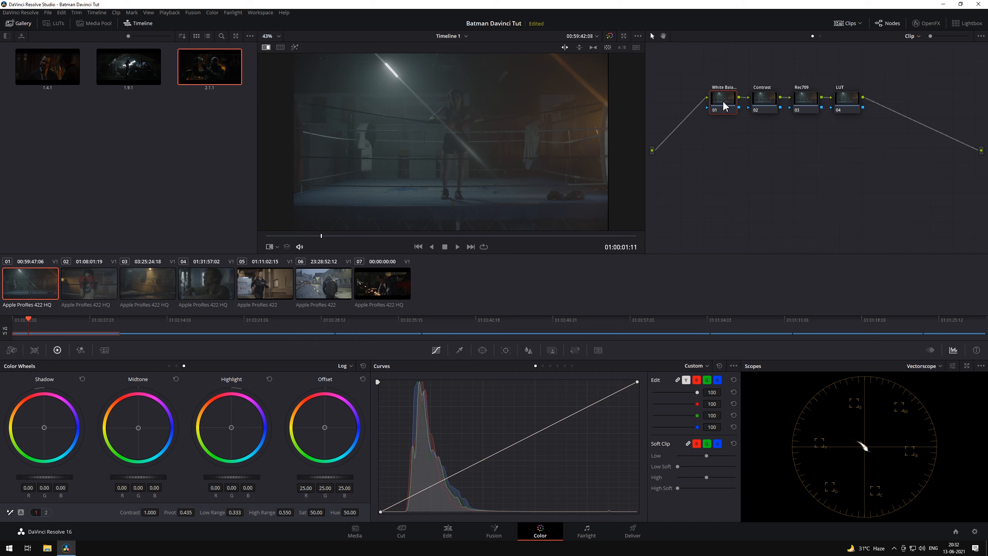
- Apply the Arri Alexa LogC to Rec709 LUT to the Rec709 node of clip 01
left_click(804, 105)
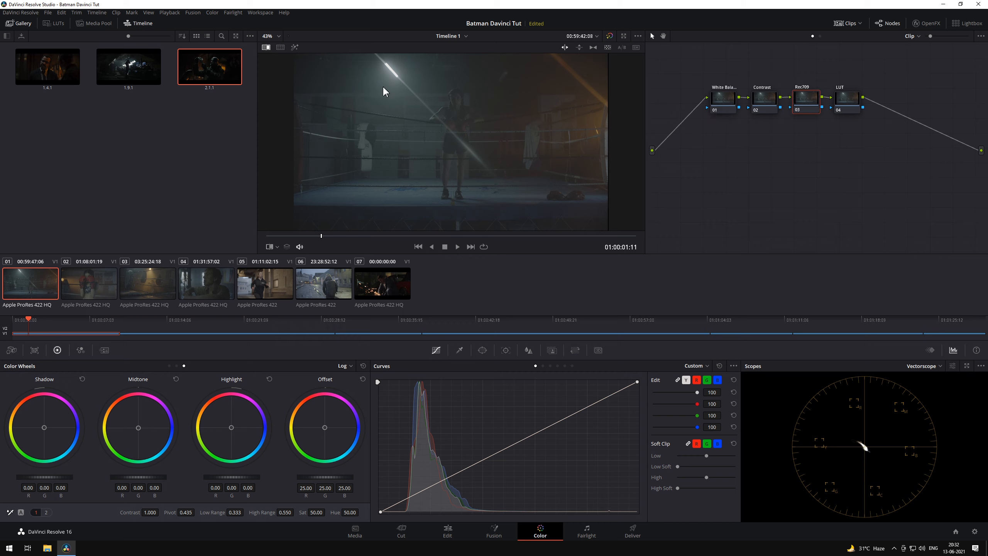
left_click(54, 24)
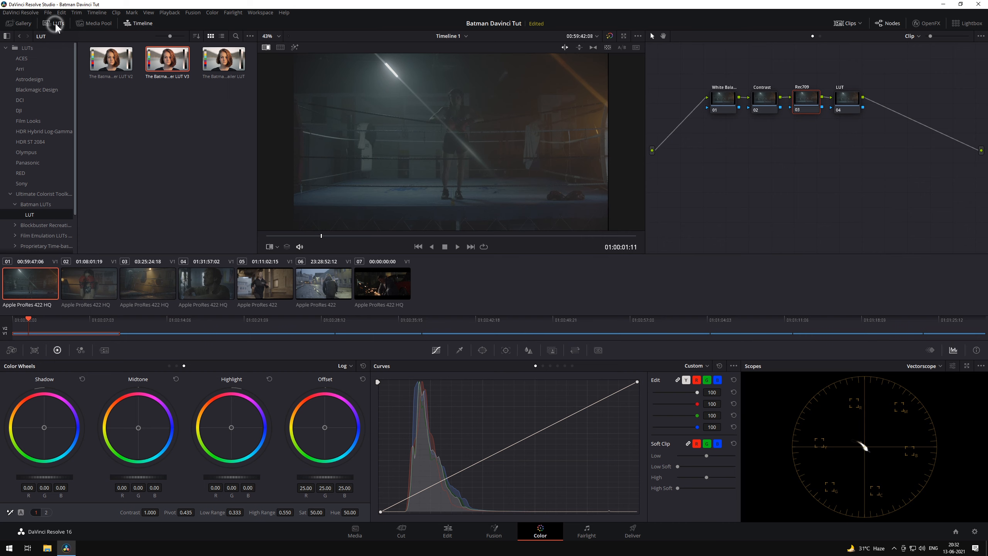
left_click(20, 69)
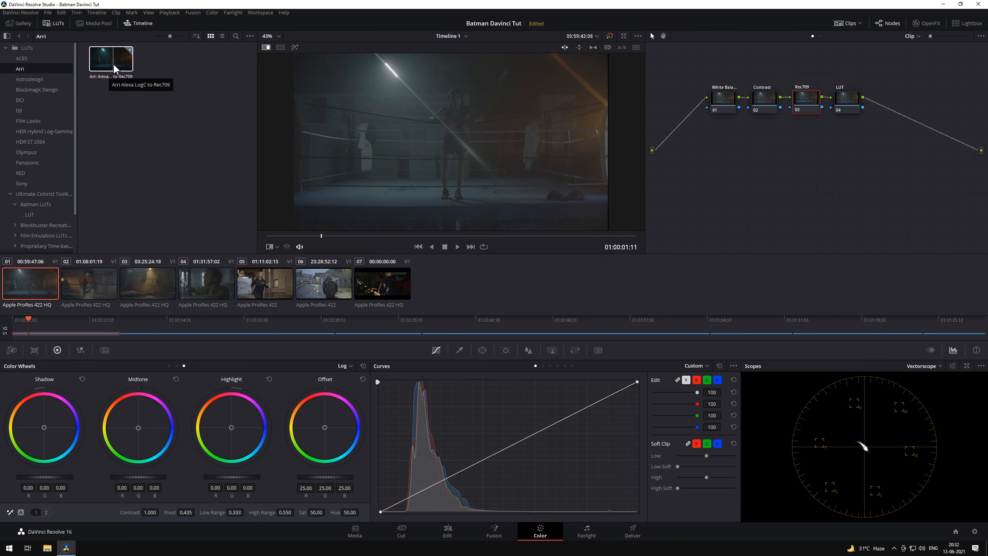
left_click_drag(115, 66, 812, 105)
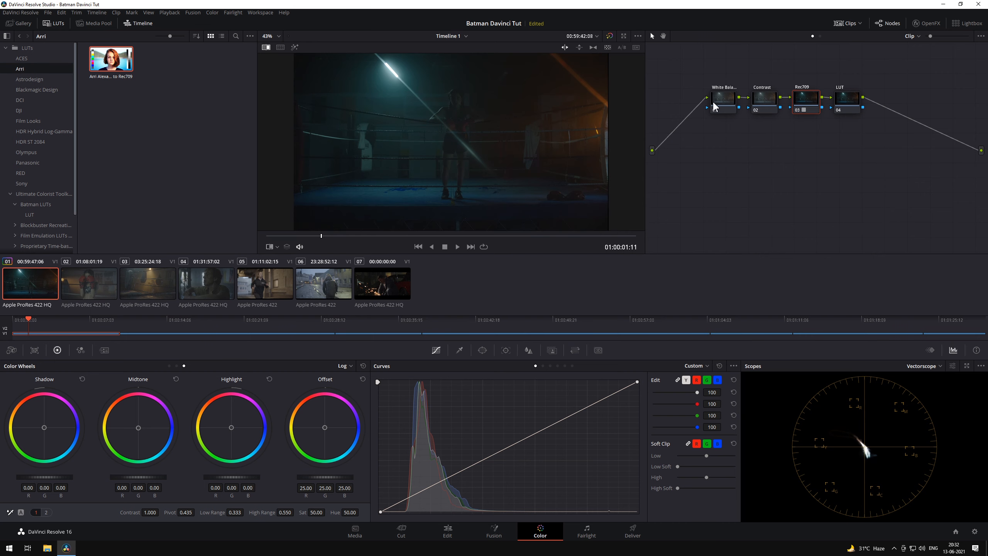
- Raise the Contrast node's overall primaries offset to 29.95 on all three channels
left_click_drag(385, 237, 343, 241)
left_click(764, 102)
left_click(345, 367)
left_click_drag(324, 478, 342, 477)
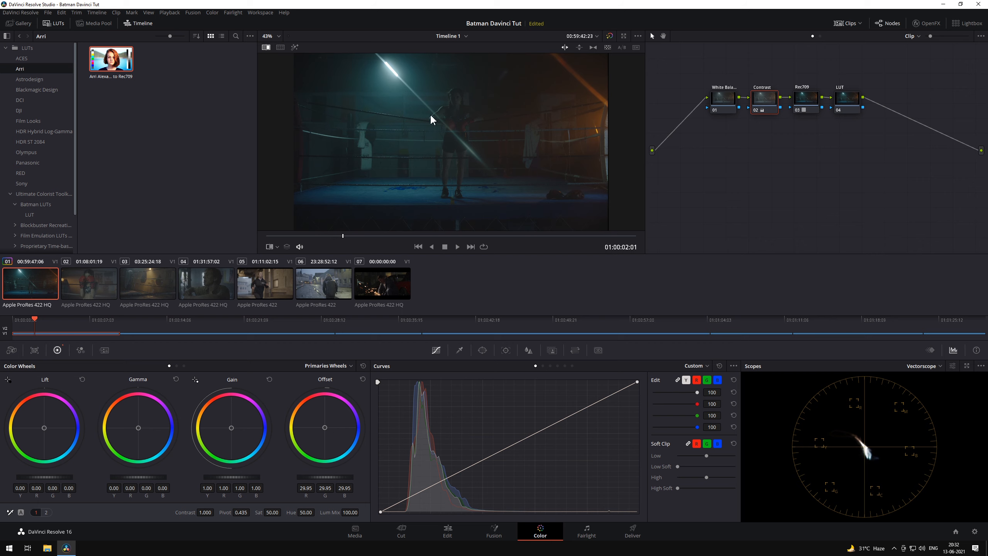
- Lower the Contrast node's log shadows to -0.09 on all channels, using the waveform scope as a guide
left_click(329, 366)
left_click(329, 375)
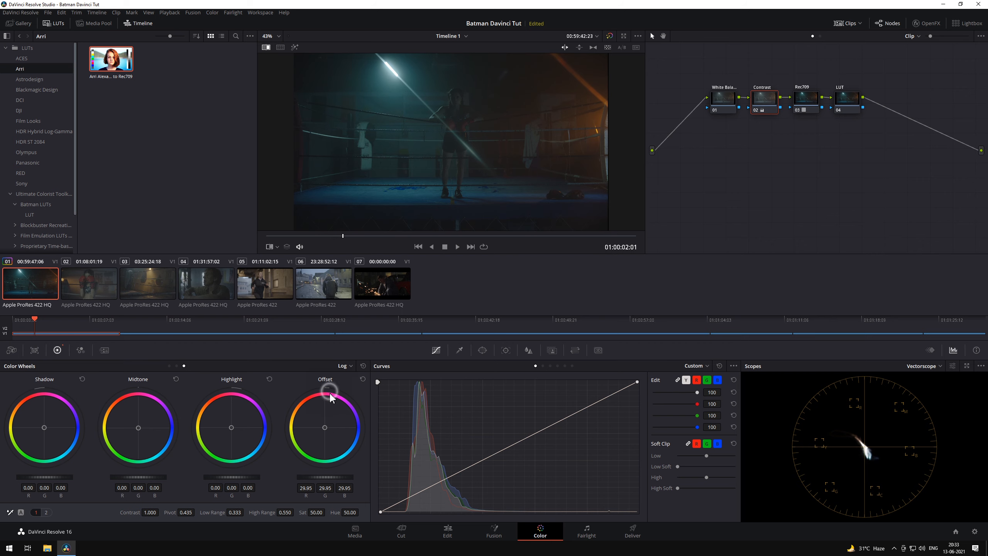
left_click(81, 378)
left_click(928, 366)
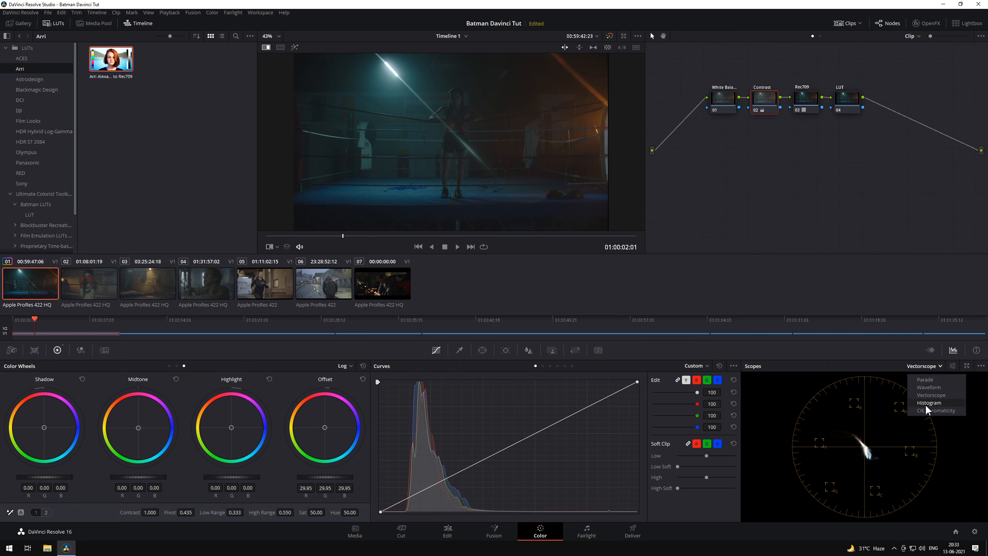
left_click(930, 389)
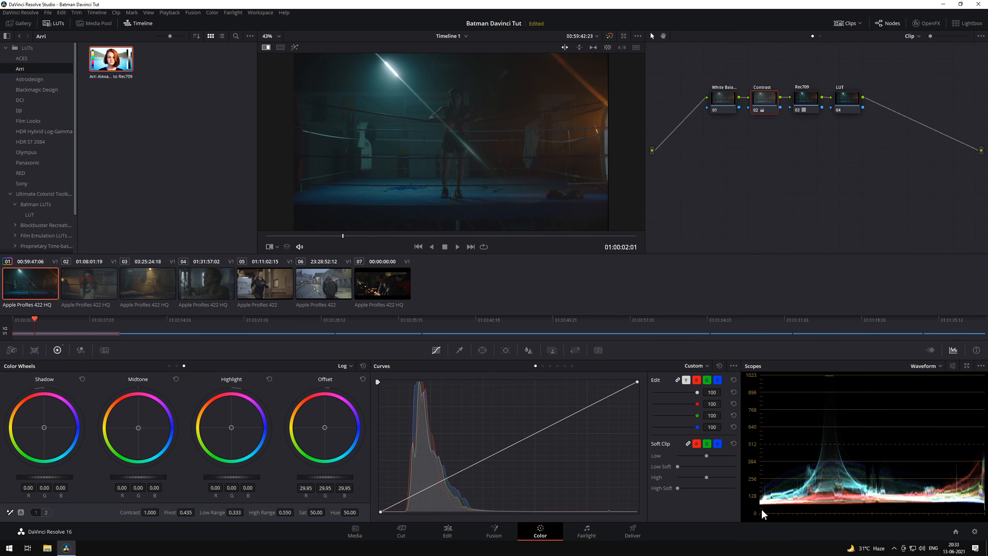
left_click_drag(52, 478, 39, 478)
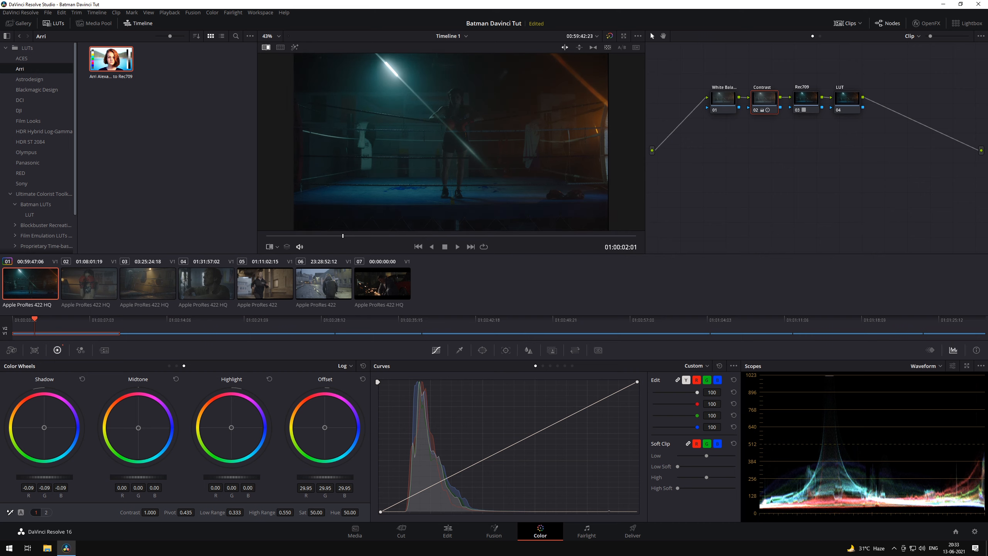
- Correct the White Balance node's primaries offset to R 27.74, G 23.41, B 23.23 with the vectorscope as reference
left_click(723, 109)
left_click(924, 366)
left_click(916, 397)
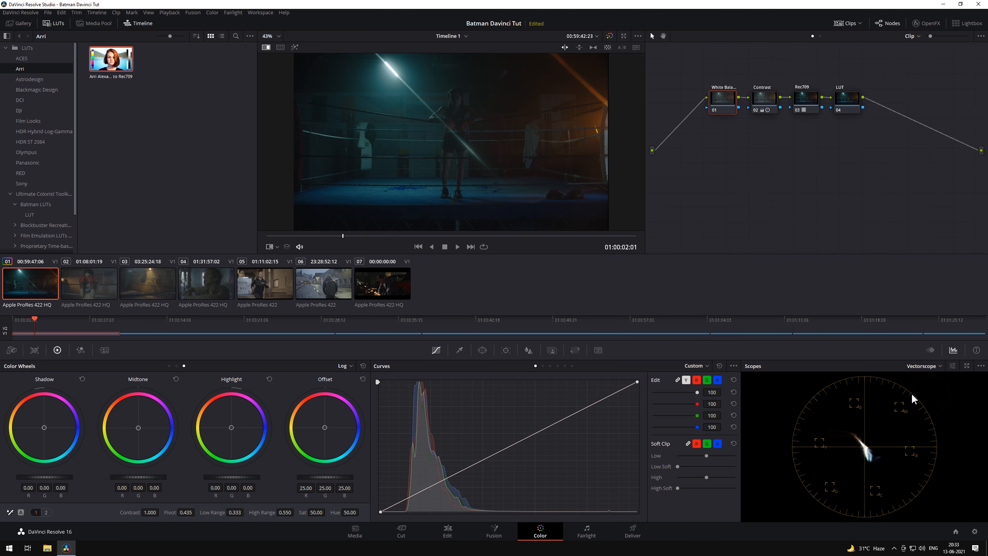
left_click(353, 366)
left_click(370, 358)
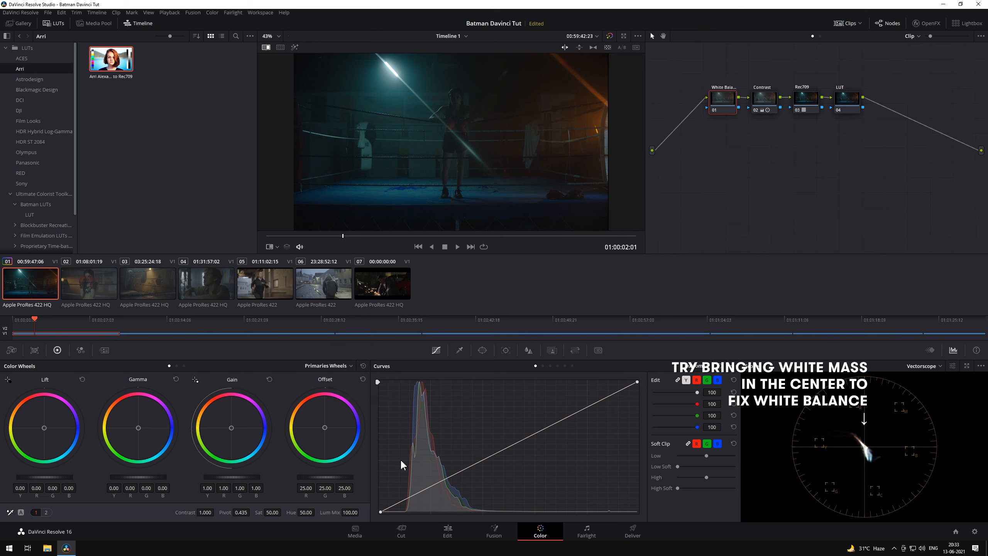
left_click_drag(327, 430, 324, 425)
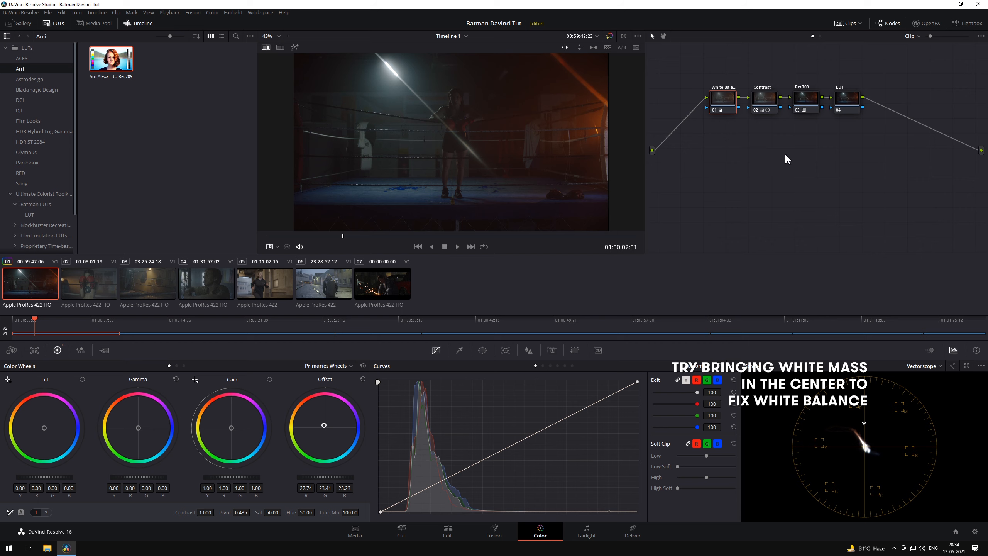
- Apply The Batman 2022 Trailer LUT V3 from the Batman LUTs folder of Ultimate Colorist Toolkit 2021 to the LUT node
left_click(850, 107)
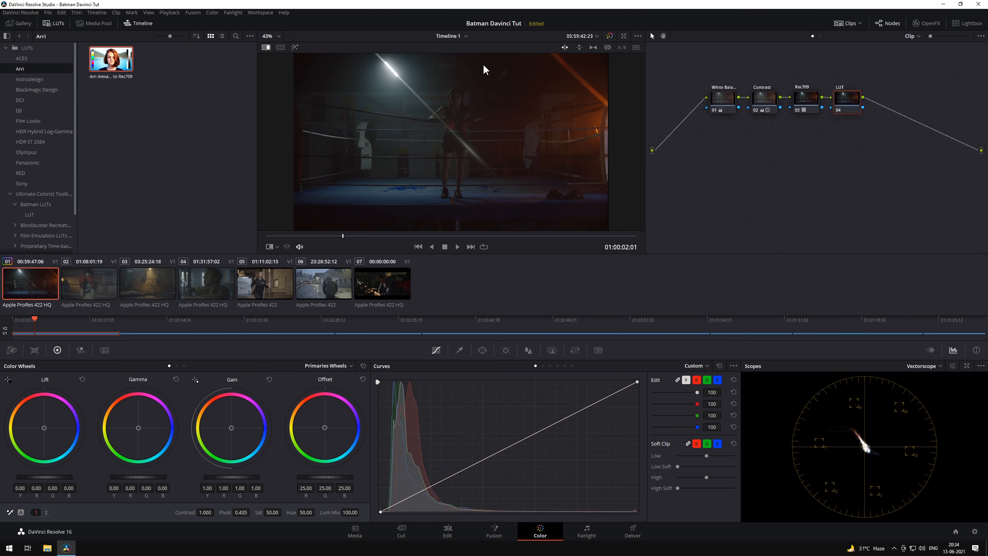
left_click(10, 194)
left_click(24, 194)
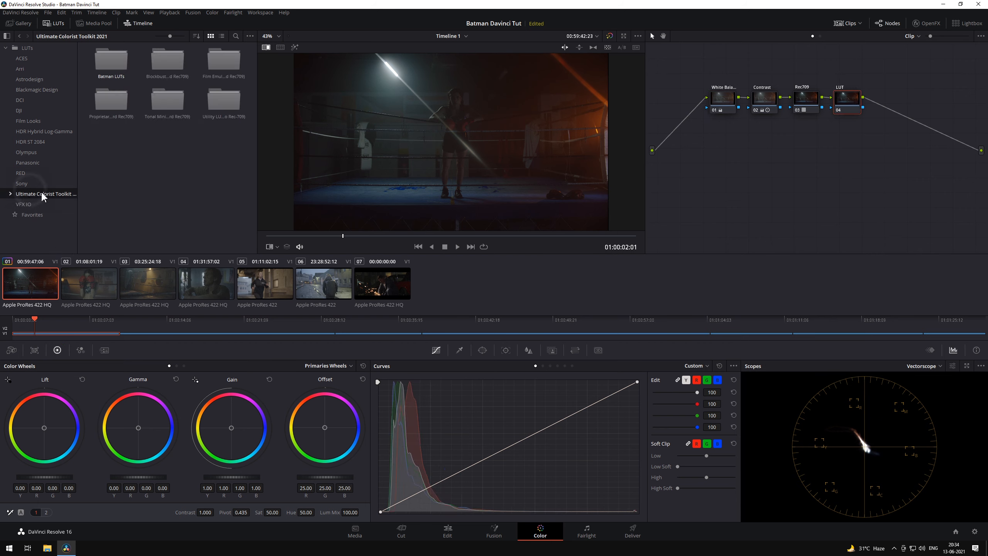
double_click(111, 62)
double_click(111, 62)
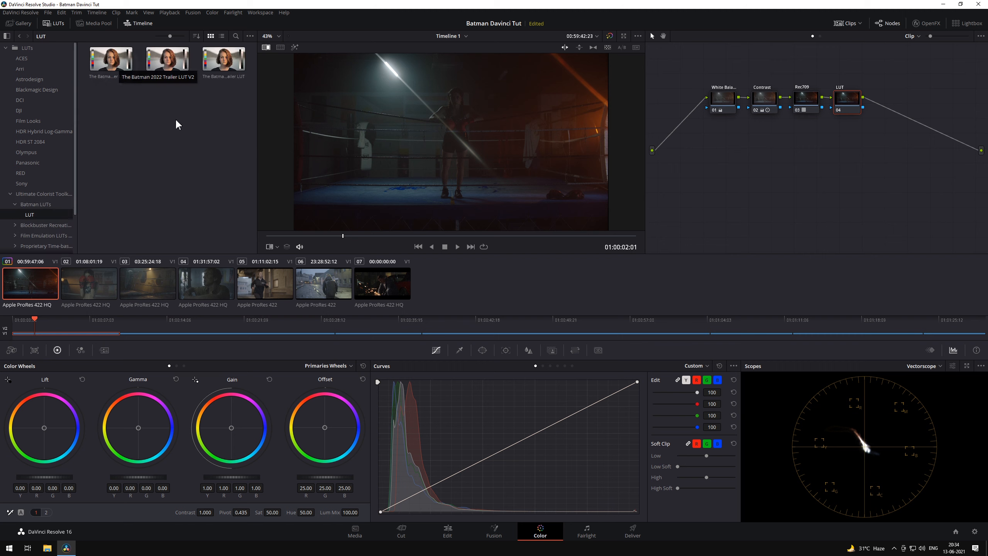
left_click_drag(169, 68, 848, 102)
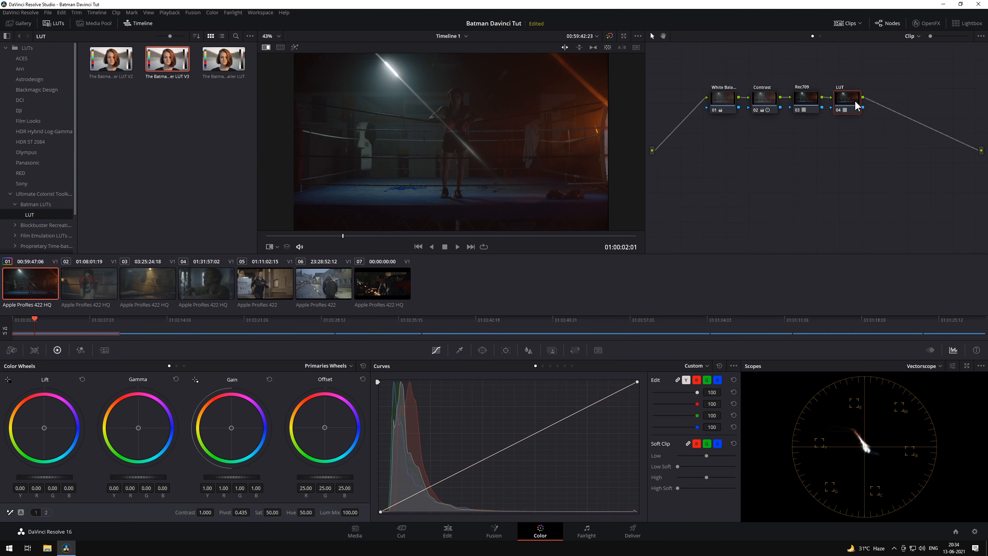
- Compare the frame at 01:00:05:06 with gallery still 1.8.1 using a reference wipe across the middle of the image
left_click_drag(387, 235, 463, 235)
left_click(22, 26)
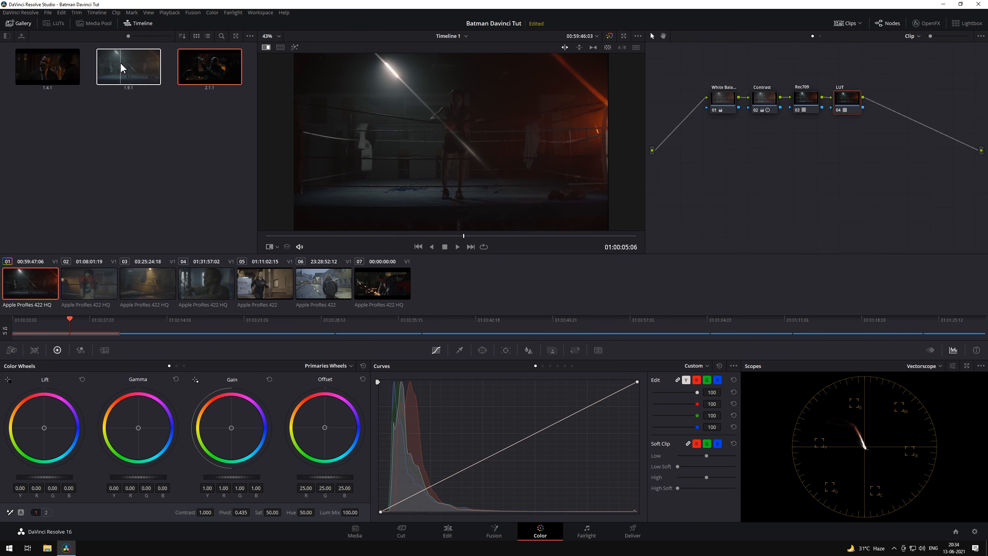
left_click(267, 48)
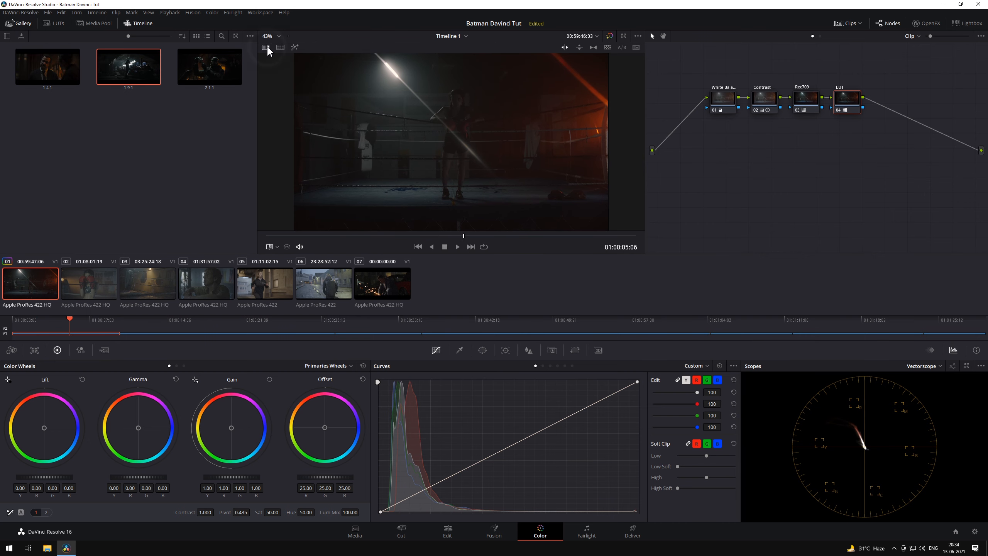
left_click_drag(304, 117, 438, 169)
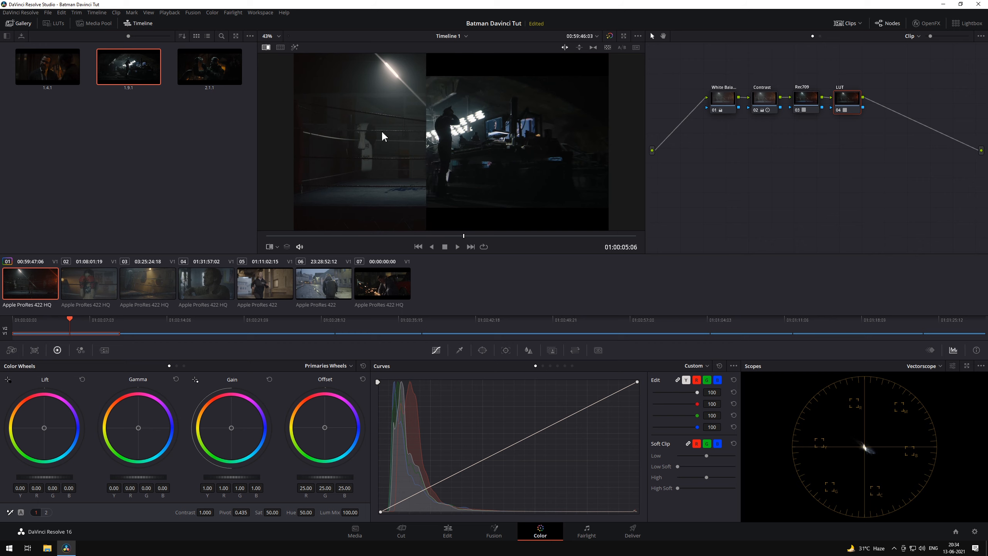
- Set the Contrast node's contrast to 1.152 and its pivot to 0.323
left_click(764, 100)
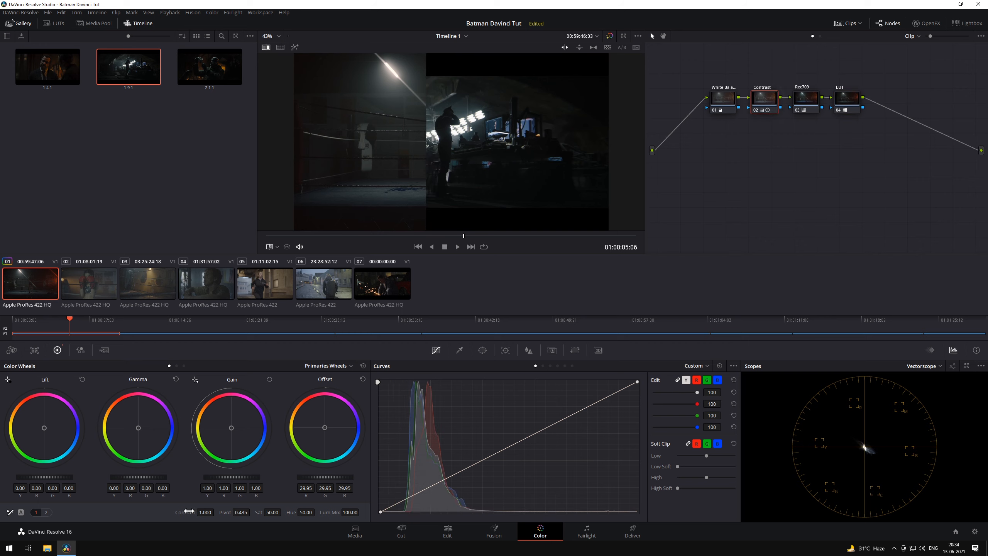
left_click_drag(189, 511, 217, 511)
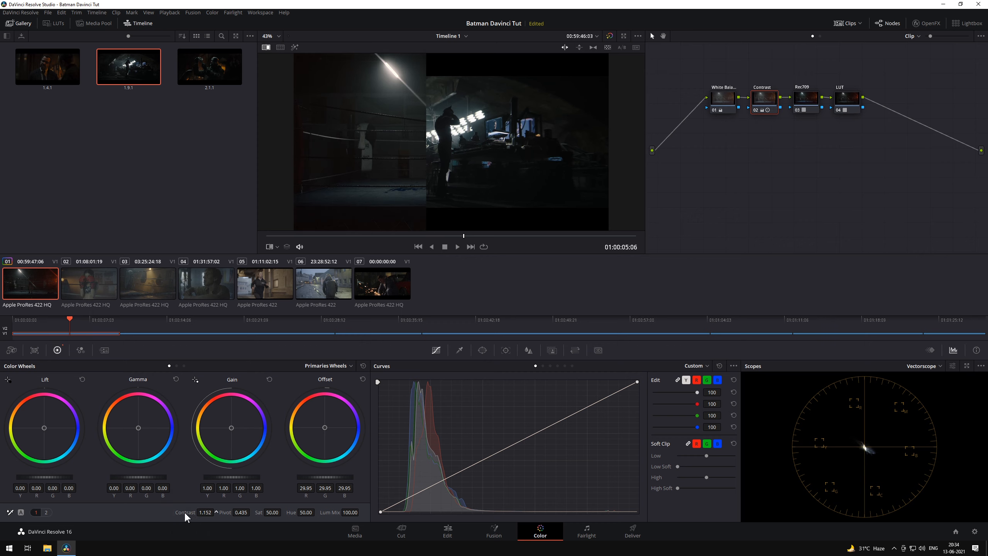
left_click_drag(225, 515, 211, 514)
- Move the wipe off the image and compare the shot with and without the LUT node and the whole grade
left_click_drag(444, 185, 647, 175)
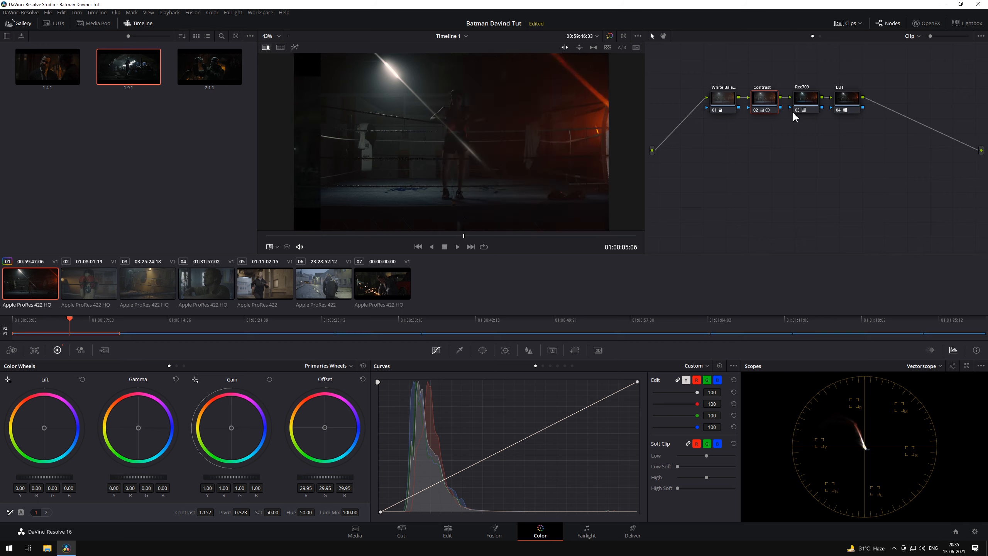
left_click(839, 111)
left_click(842, 111)
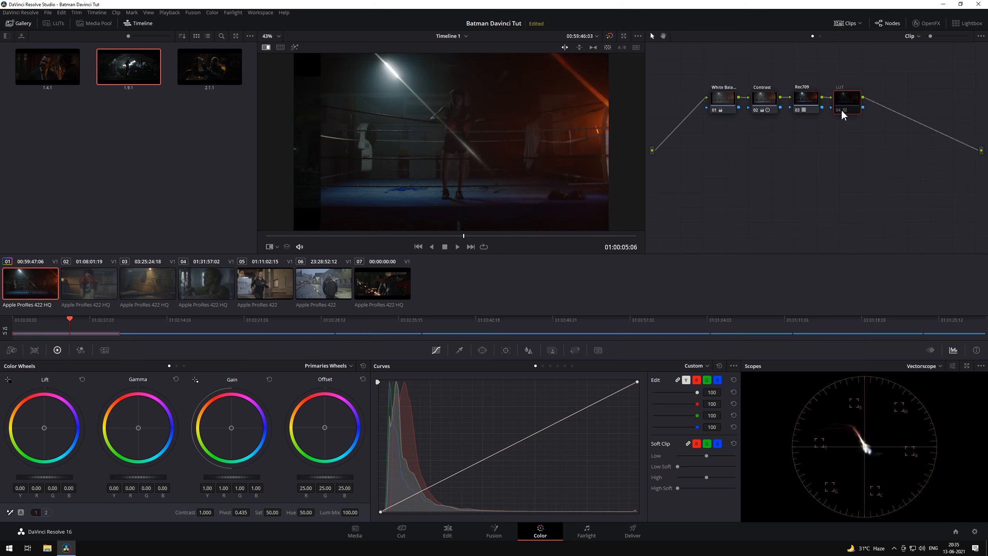
left_click(842, 111)
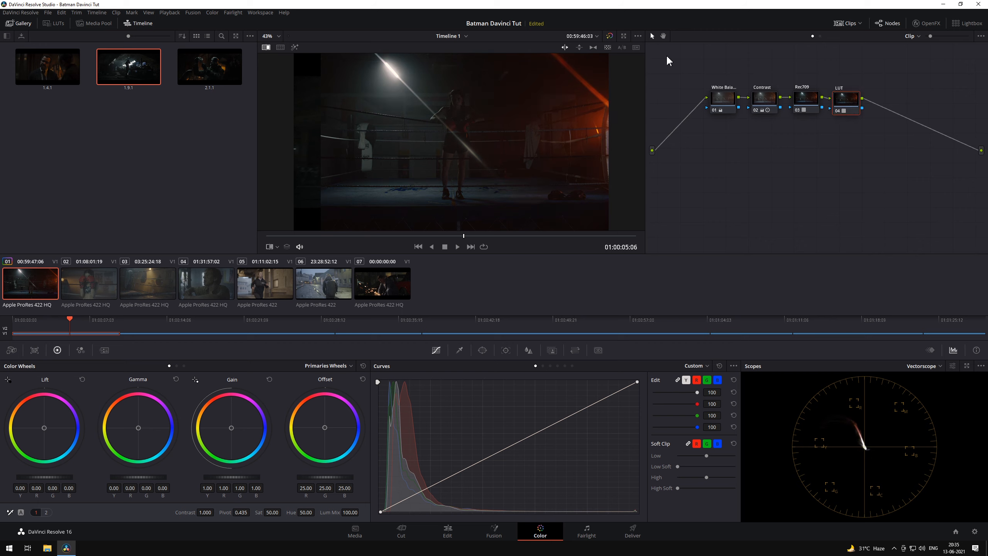
left_click(610, 36)
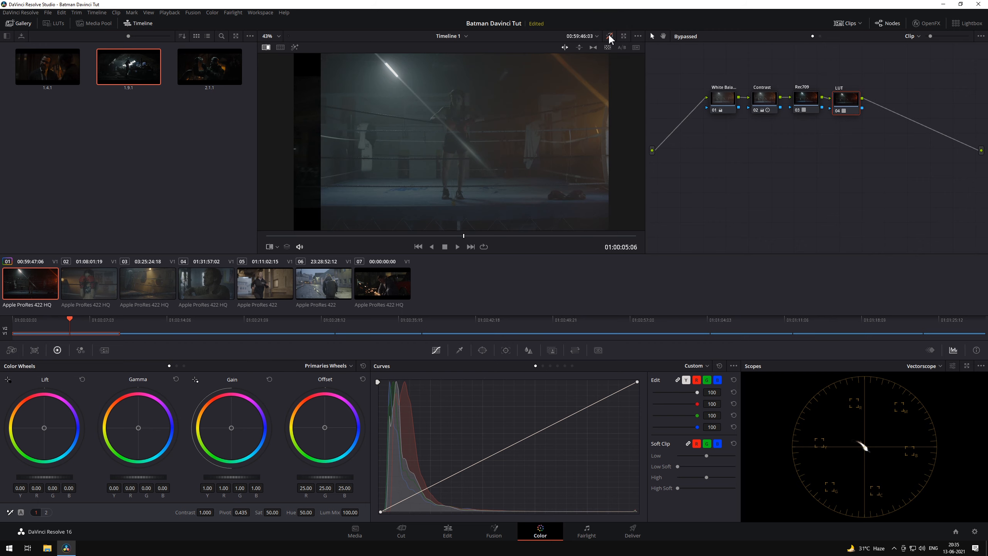
left_click(607, 36)
- Grab a still of the graded clip 01 at 01:00:06:13
left_click_drag(467, 236, 513, 237)
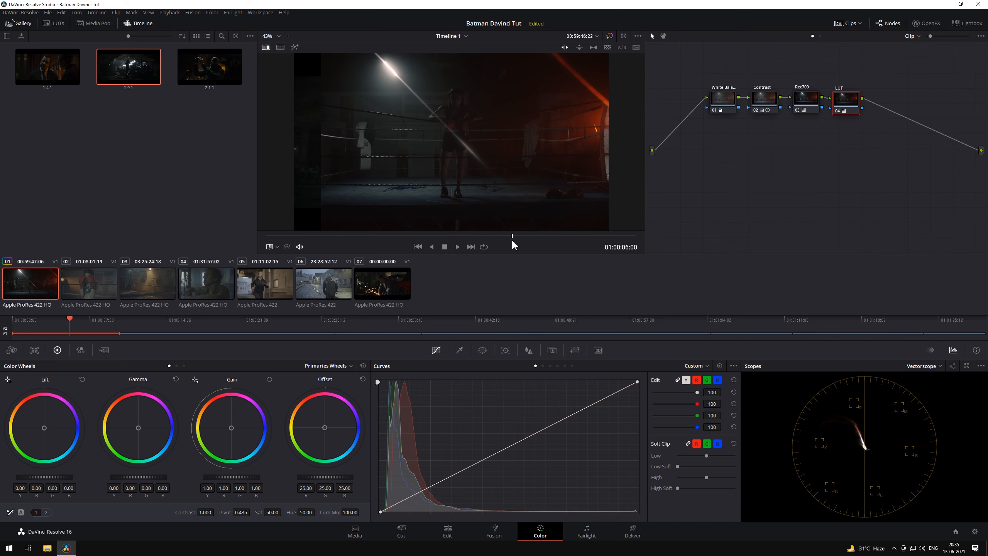
right_click(393, 154)
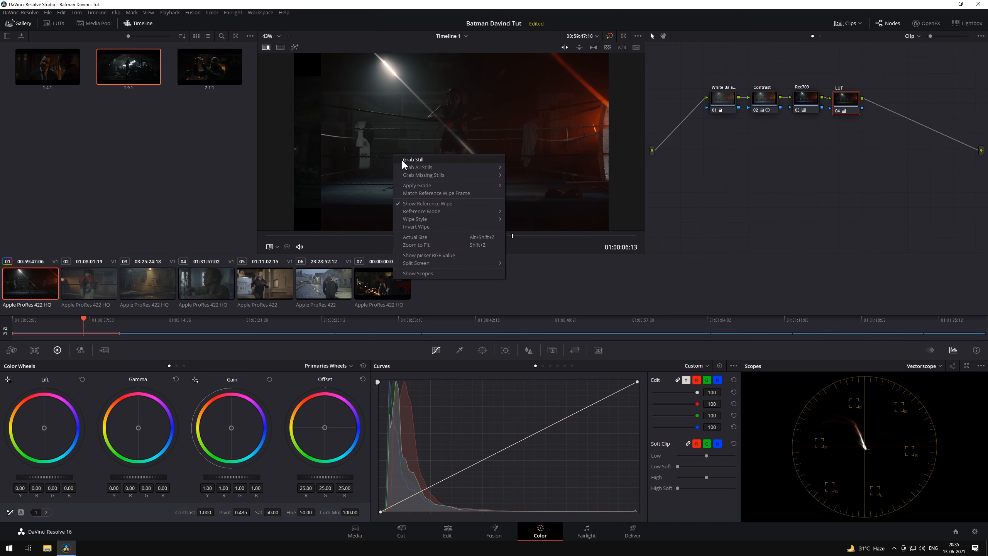
left_click(402, 159)
- Apply the grade of the newly grabbed still to clip 02 and turn off the reference wipe
left_click(94, 288)
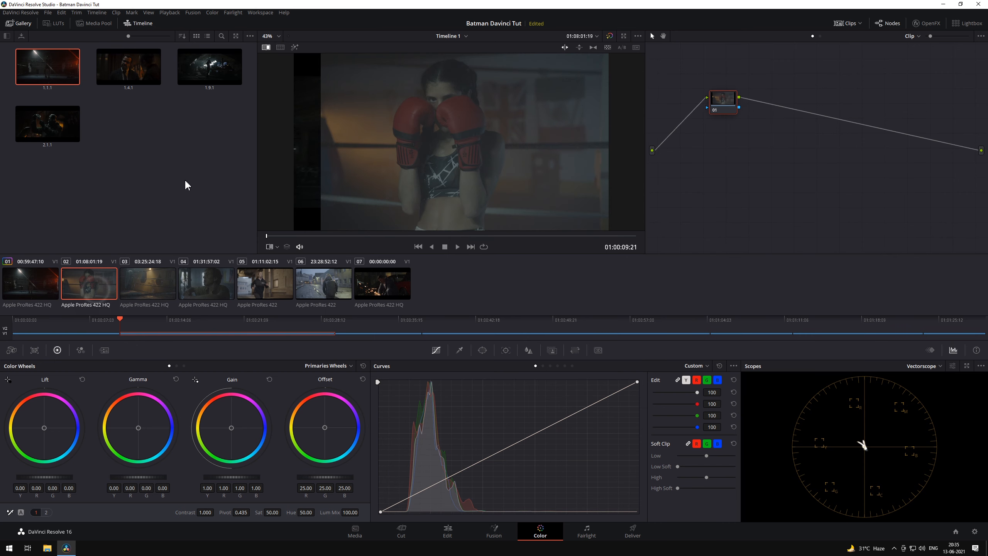
right_click(49, 77)
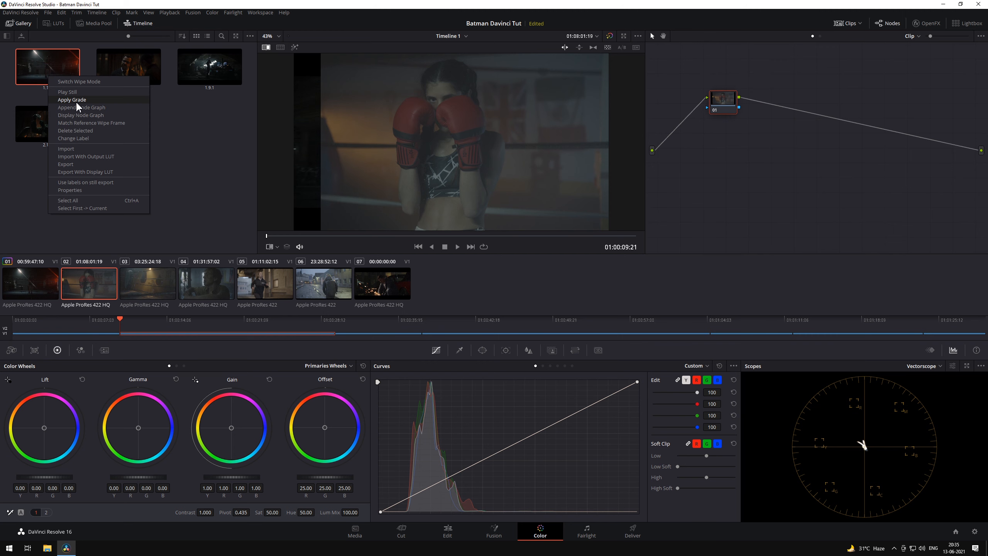
left_click(75, 100)
left_click_drag(282, 170, 269, 171)
left_click_drag(304, 176, 260, 179)
left_click(265, 47)
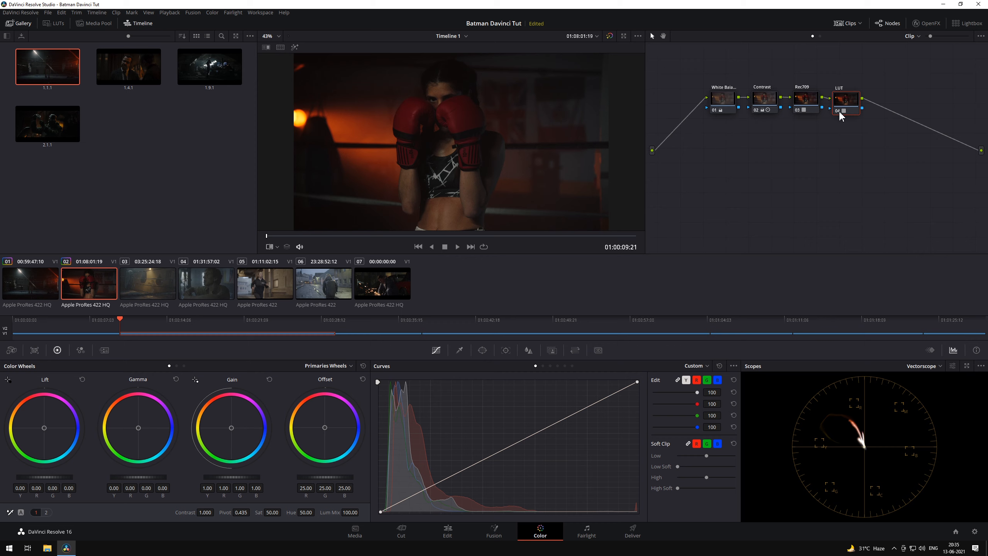
- With clip 02's LUT node temporarily disabled, reset the White Balance node's offset and rebalance it to R 24.53, G 24.72, B 24.37
left_click(805, 102)
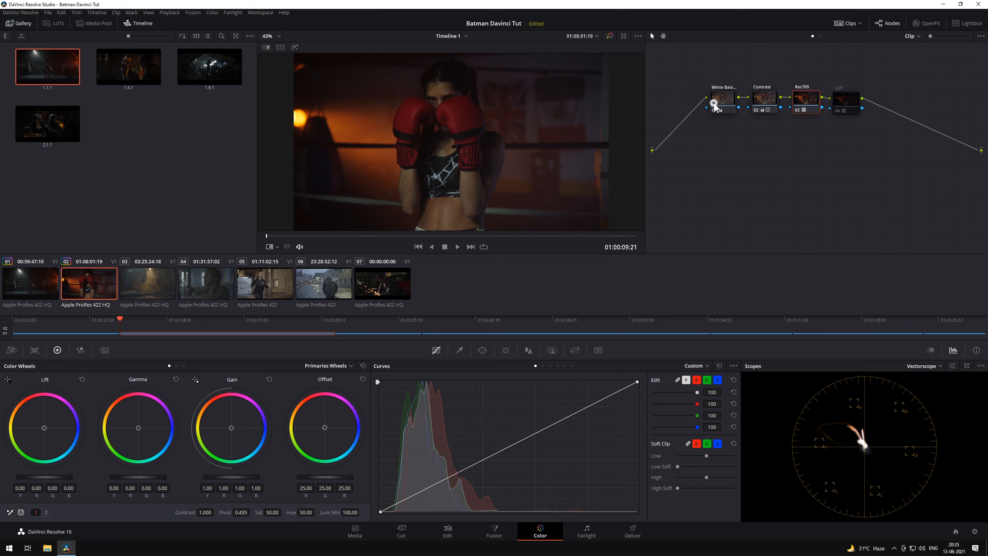
left_click(715, 104)
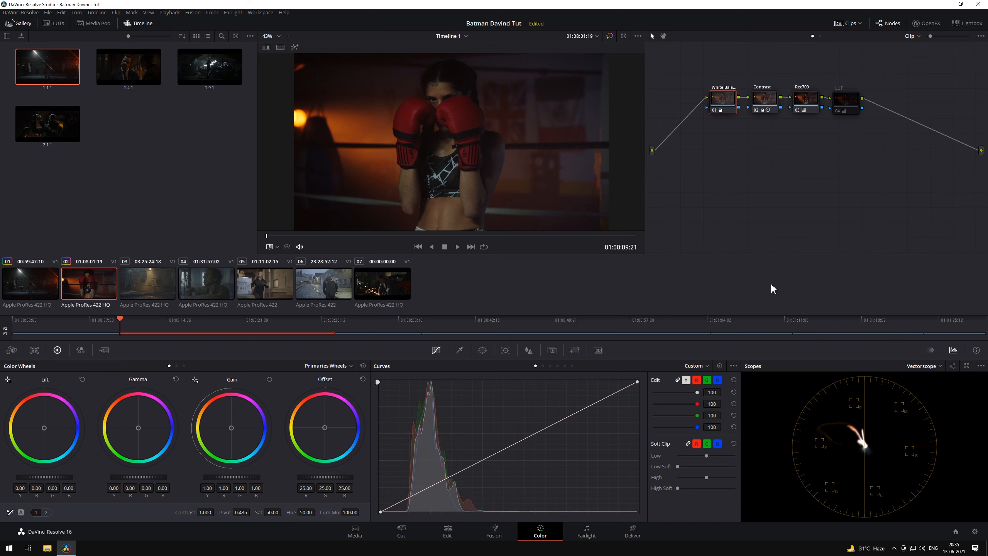
left_click_drag(325, 427, 277, 428)
left_click(363, 379)
left_click_drag(324, 427, 324, 429)
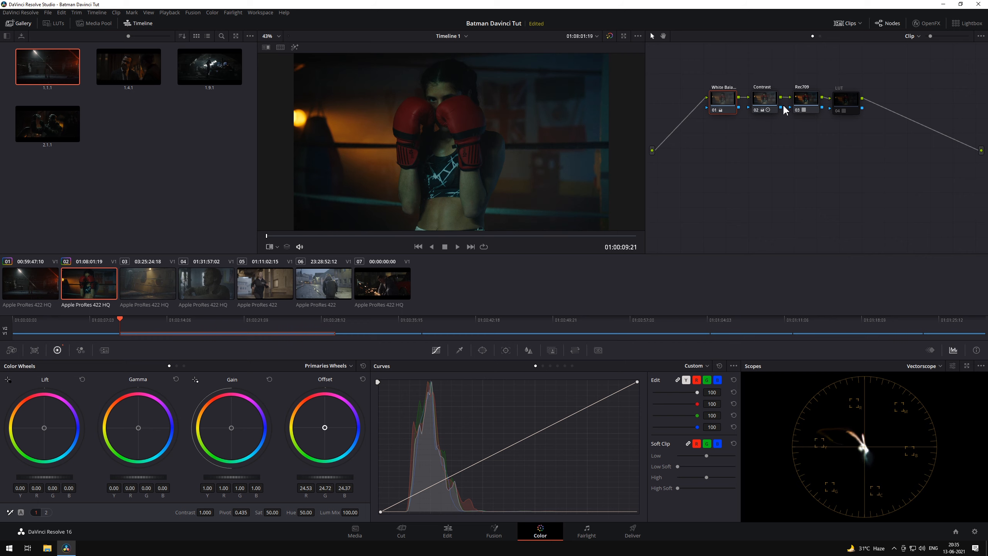
left_click(844, 112)
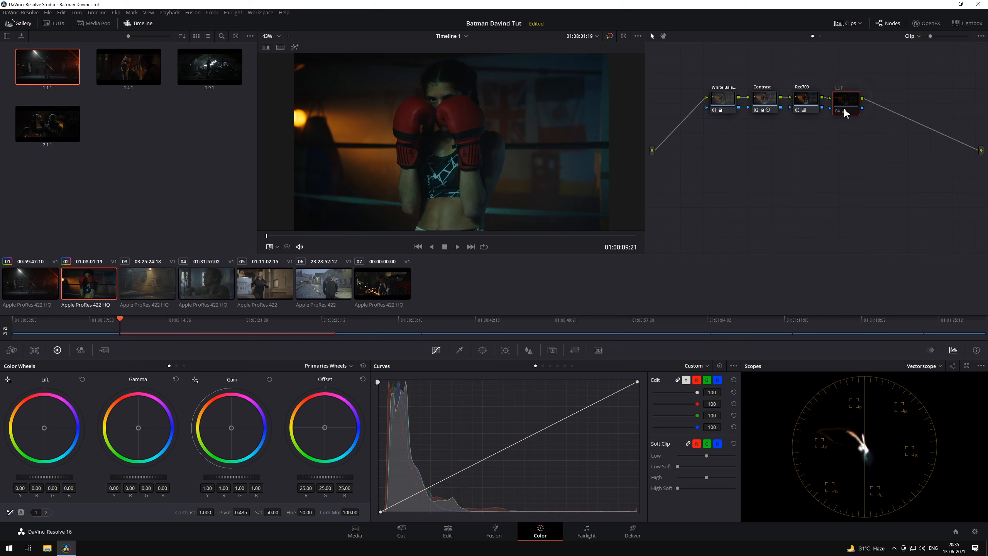
left_click(837, 112)
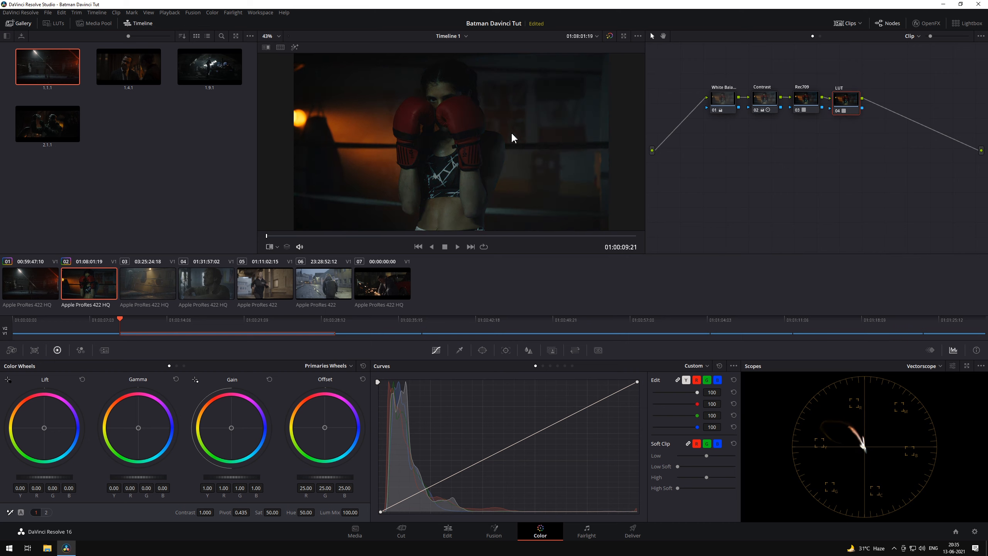
- Compare clip 02 with reference still 1.4.1 using an image wipe and sweep the wipe across the frame
left_click(136, 76)
left_click(266, 47)
left_click_drag(569, 179, 295, 173)
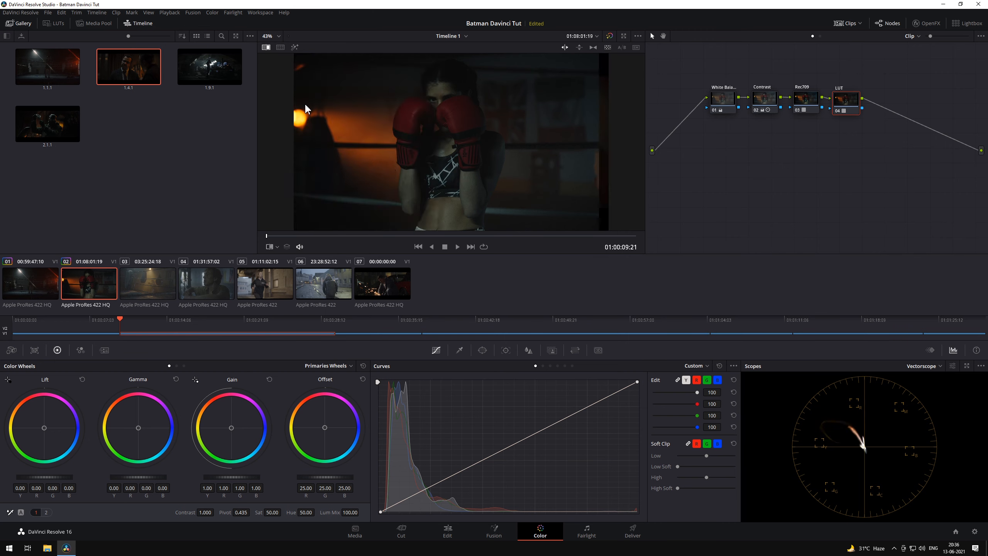
- Apply the grade of still 1.1.1 to clip 03
left_click(147, 296)
left_click(73, 78)
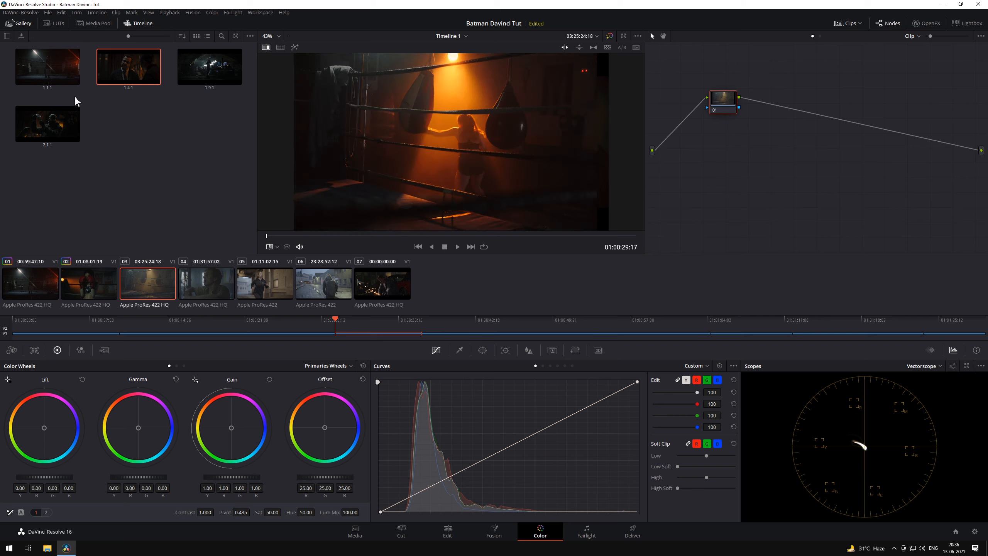
right_click(57, 66)
left_click(74, 87)
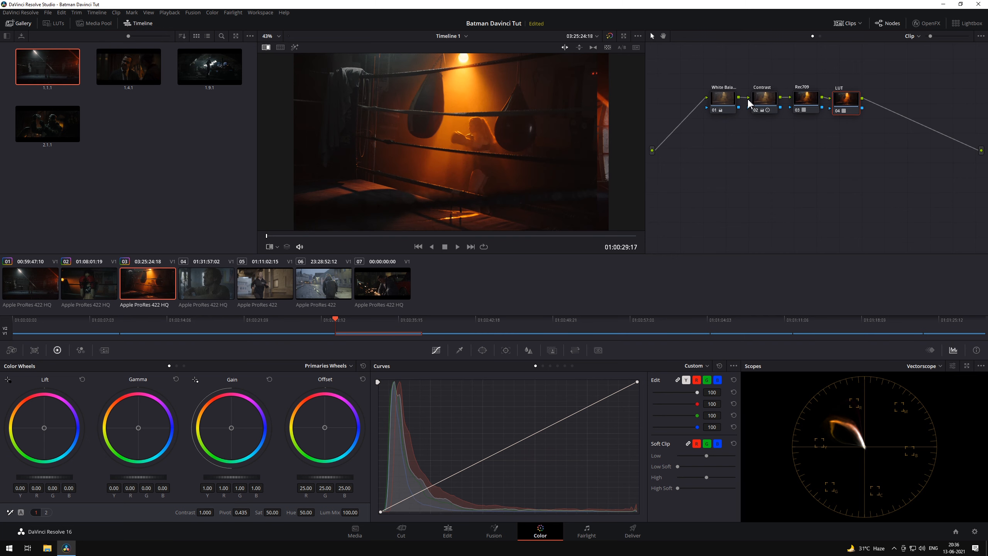
- Disable clip 03's LUT node, check the Rec709 node's effect, and reset and rebalance the White Balance node's offset
left_click(836, 111)
left_click(799, 110)
left_click(799, 110)
left_click(730, 96)
left_click(364, 380)
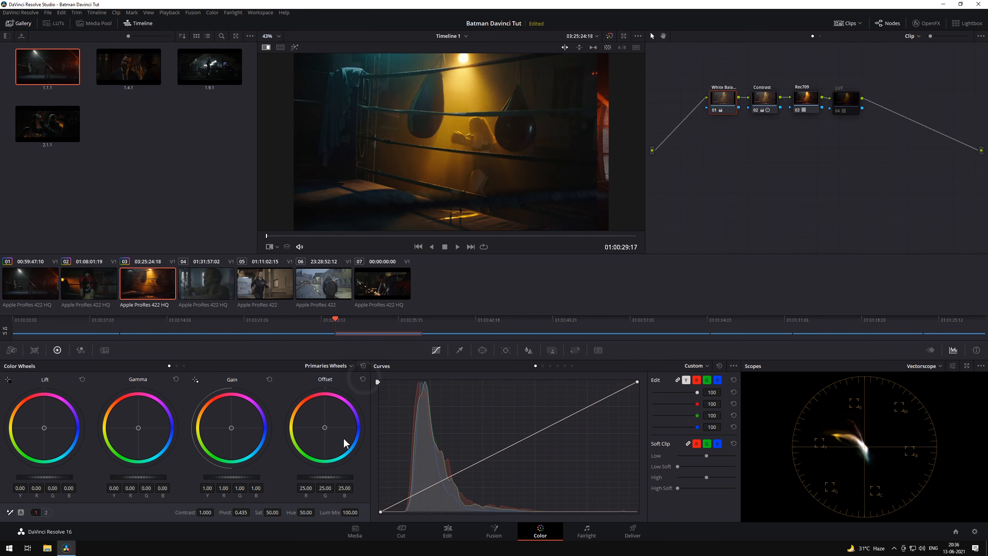
left_click_drag(326, 428, 326, 428)
- Lower the Contrast node's offset to 24.50 on all channels, re-enable clip 03's LUT node and check the frame at 01:00:36:04
left_click(770, 101)
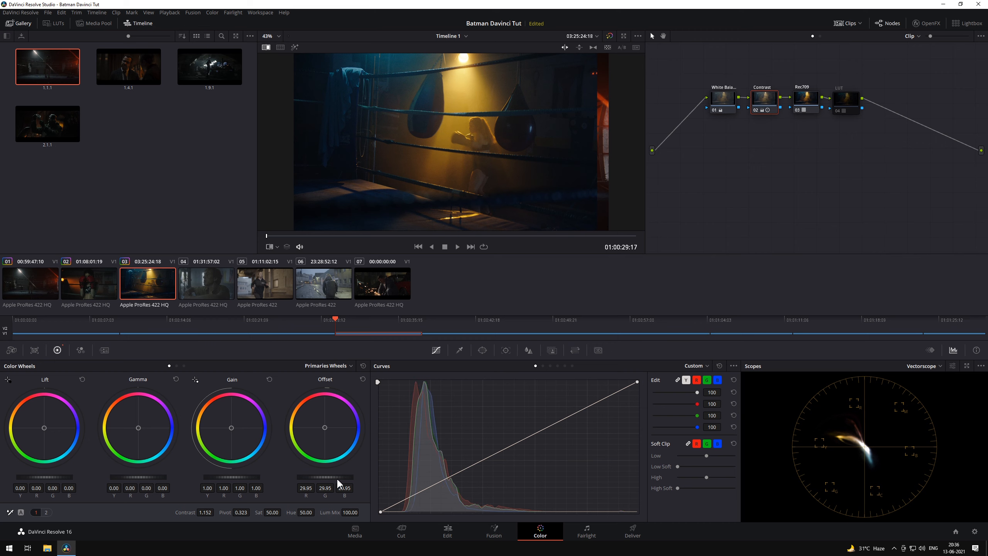
left_click_drag(336, 477, 325, 477)
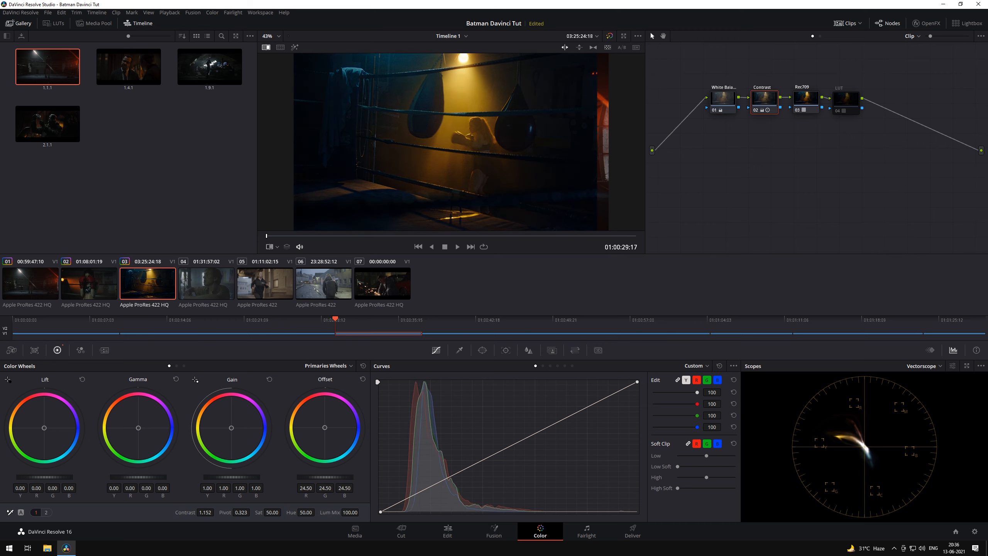
left_click(844, 105)
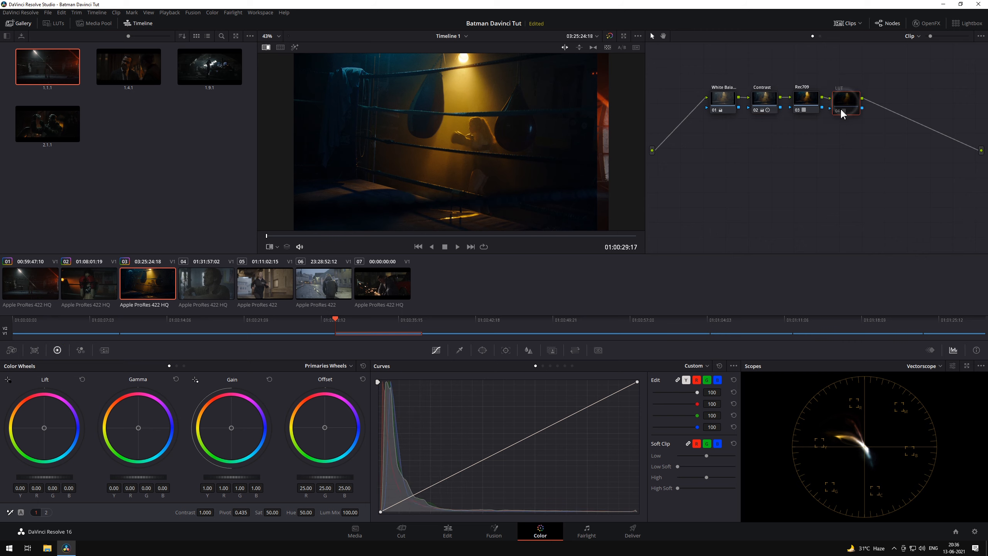
left_click(838, 112)
left_click_drag(393, 236, 566, 235)
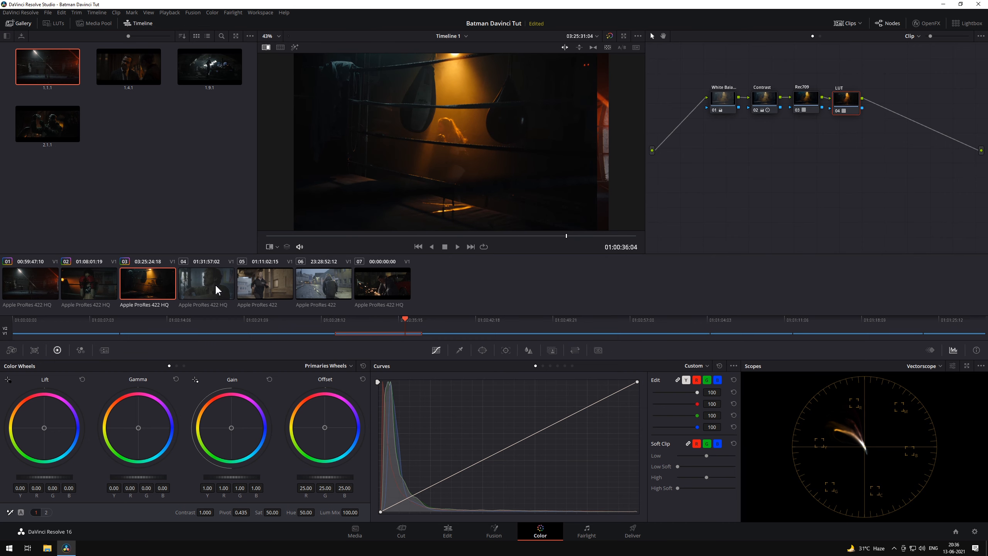
- Apply the grade of still 1.1.1 to clip 04
left_click(206, 298)
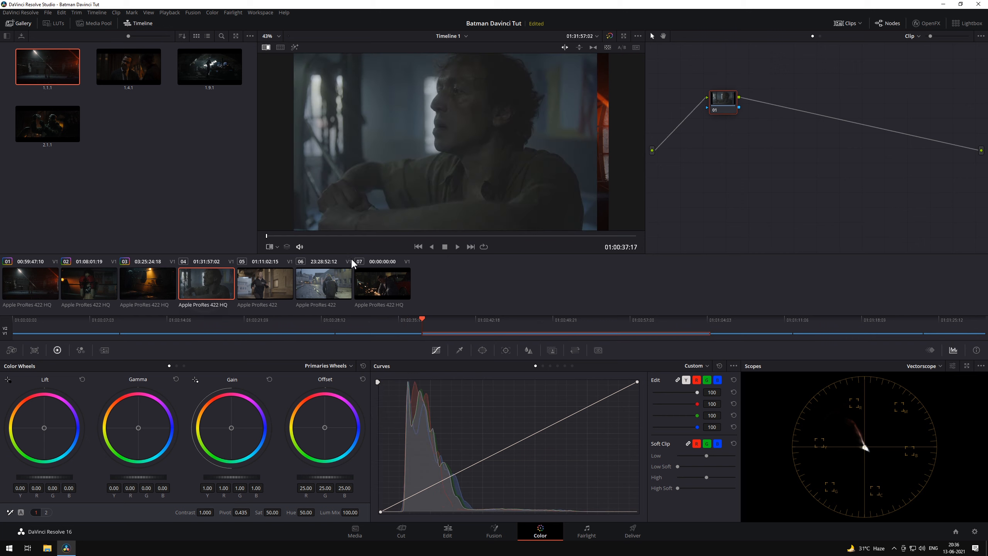
right_click(66, 72)
left_click(80, 90)
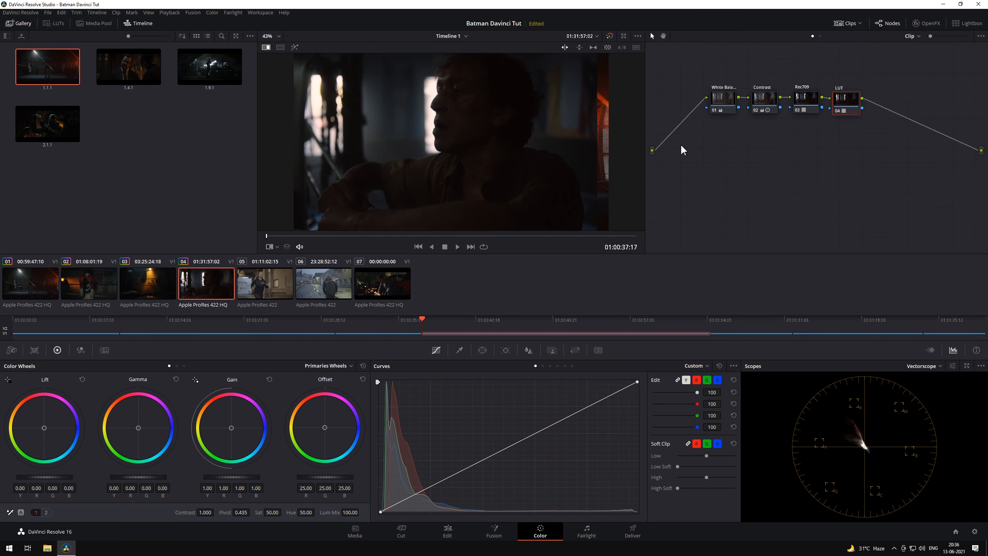
- Disable clip 04's LUT node, check the Rec709 and Contrast nodes, and set the White Balance offset to R 27.82, G 23.33, B 20.88
left_click(840, 111)
left_click(798, 110)
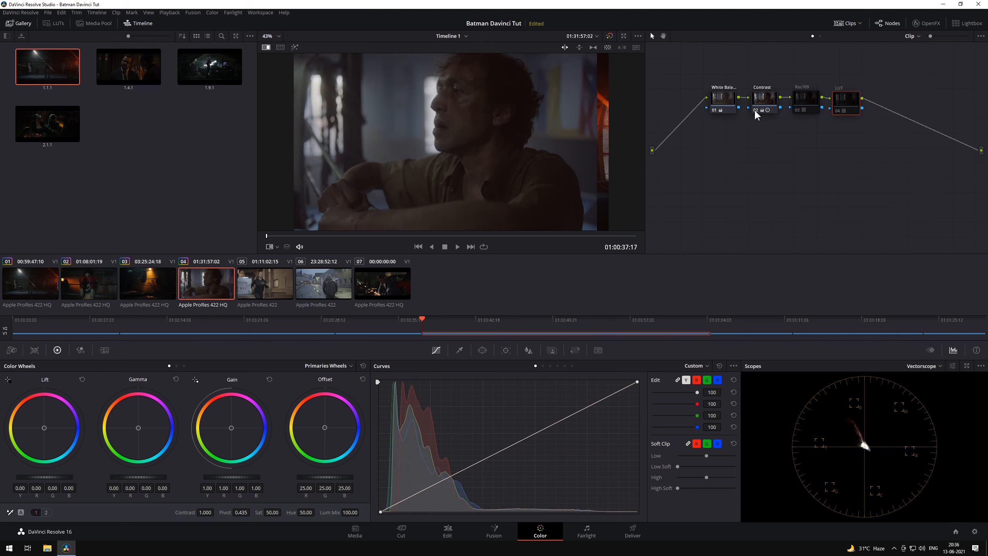
left_click(797, 111)
left_click(757, 111)
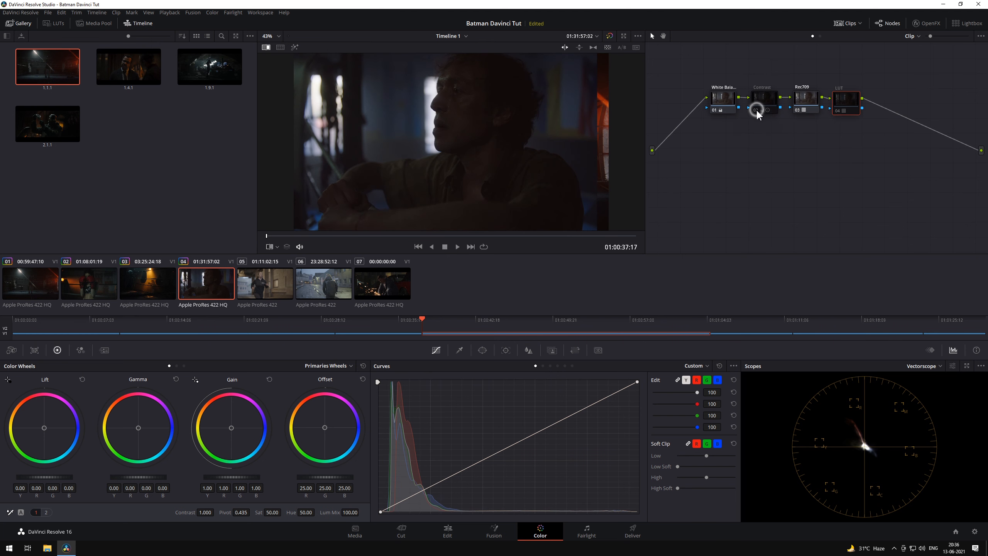
left_click(720, 106)
left_click_drag(325, 428, 323, 426)
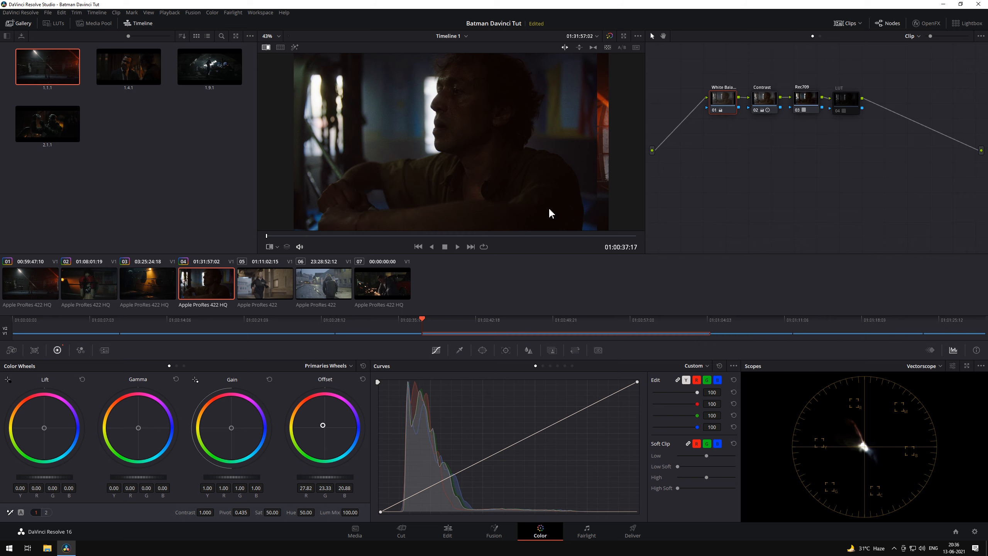
- On clip 04's Contrast node, reset the contrast to 1.000 and raise the offset to 33.60 on all channels
left_click(762, 106)
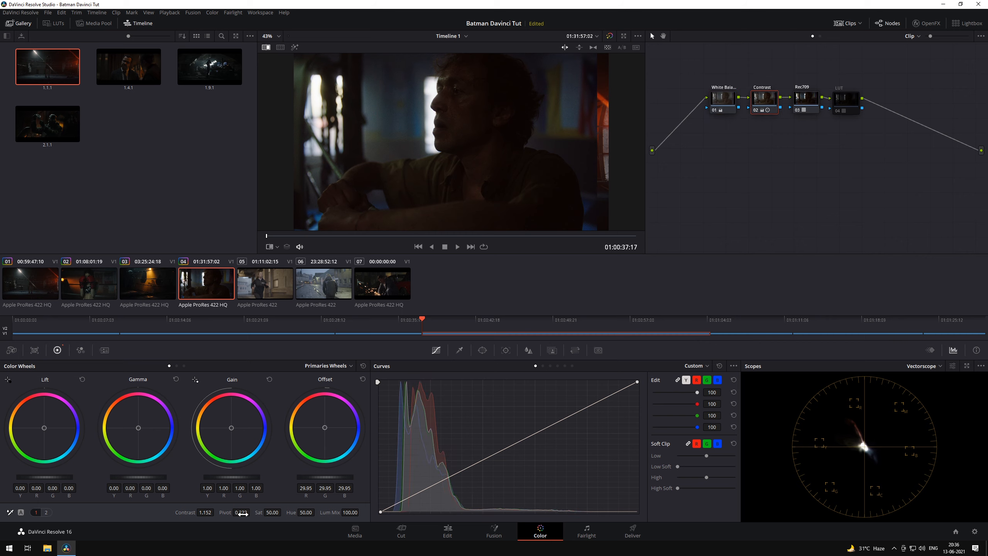
double_click(186, 512)
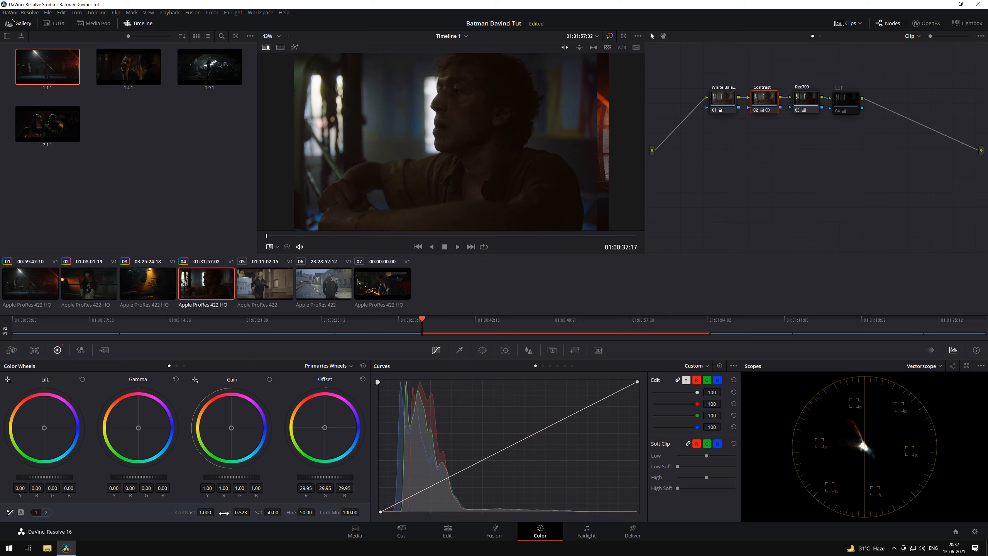
left_click_drag(322, 475, 334, 476)
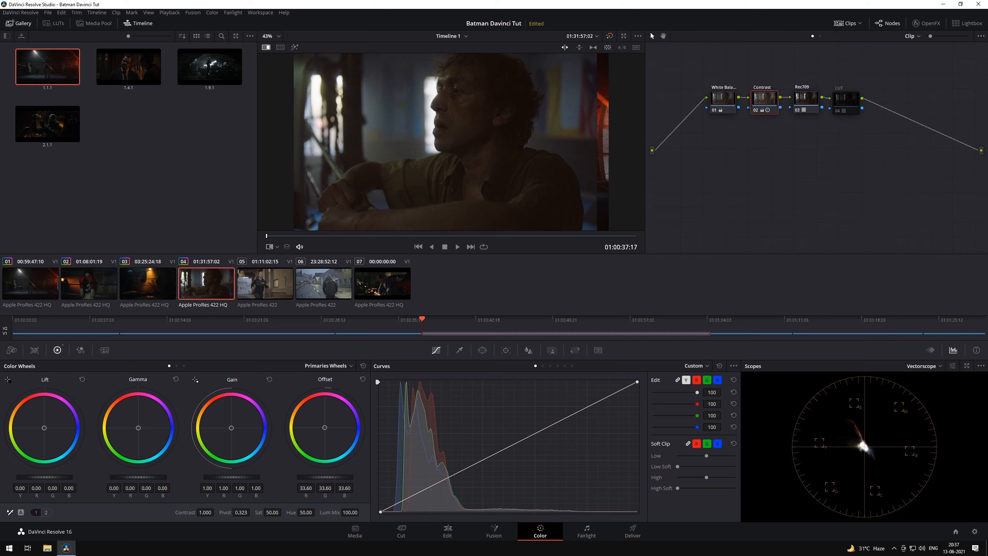
- Switch the color wheels to Log mode, lower the Contrast node's shadows to -0.13 and re-enable clip 04's LUT node
left_click(318, 368)
left_click(316, 395)
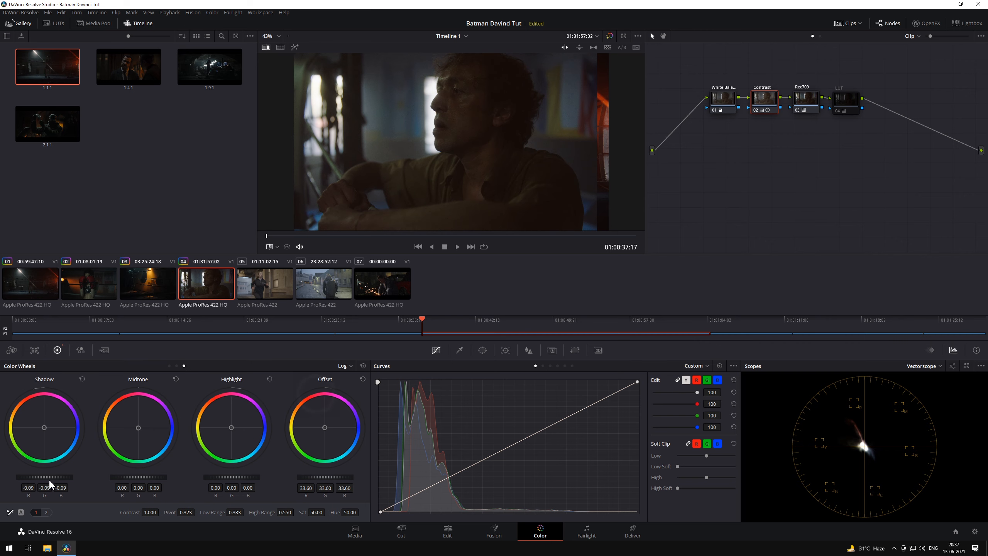
left_click_drag(51, 481, 47, 481)
left_click(838, 113)
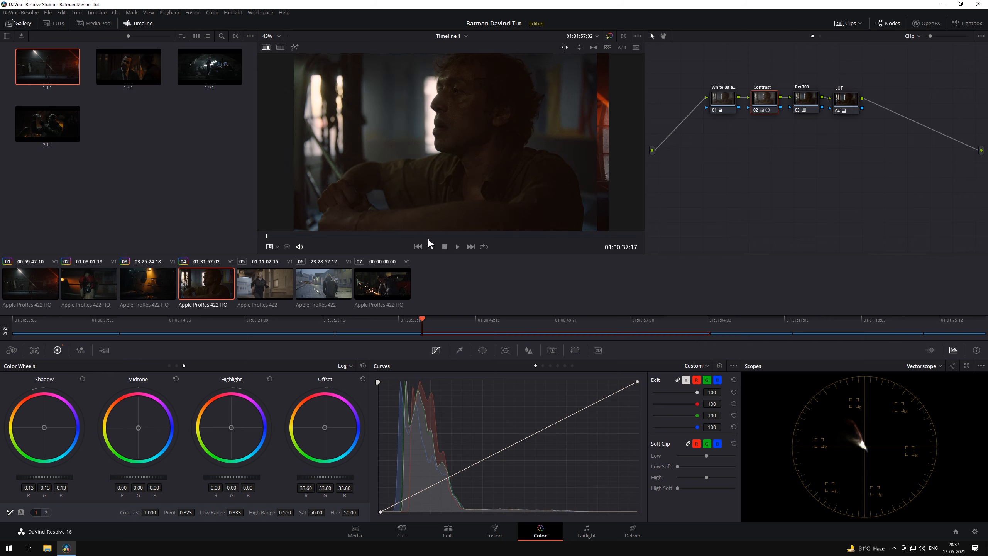
- Compare clip 04 at 01:00:55:11 with and without the LUT node and the whole grade
left_click(513, 236)
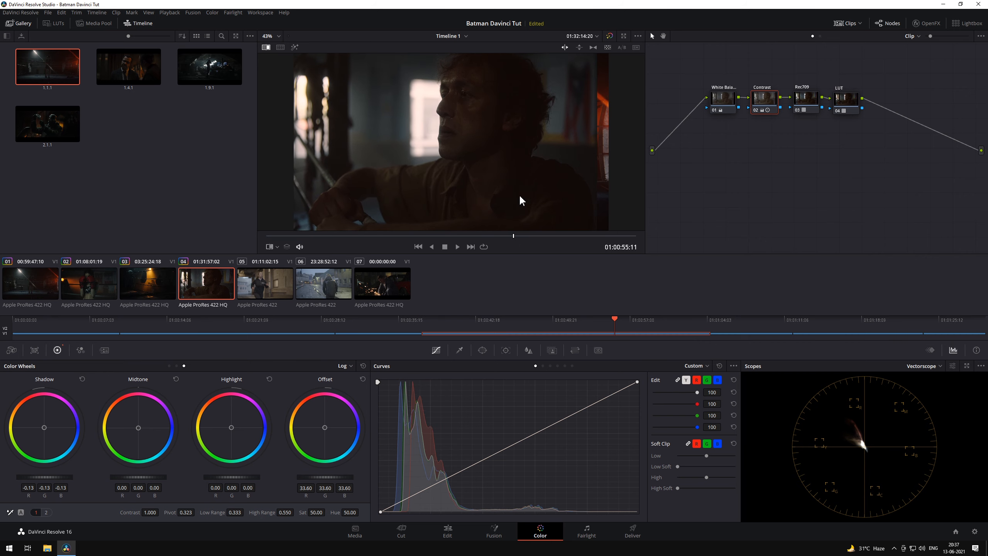
left_click(842, 114)
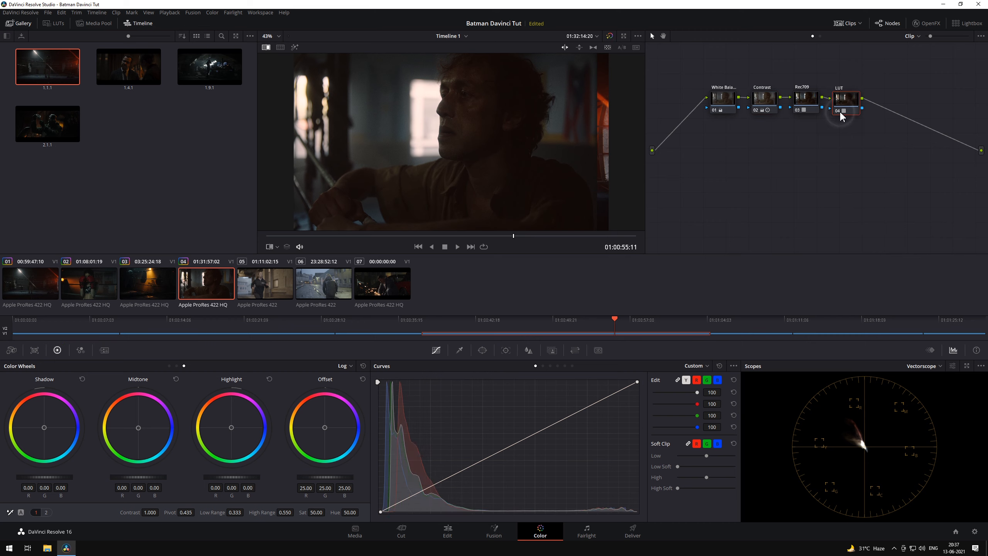
left_click(837, 113)
left_click(838, 113)
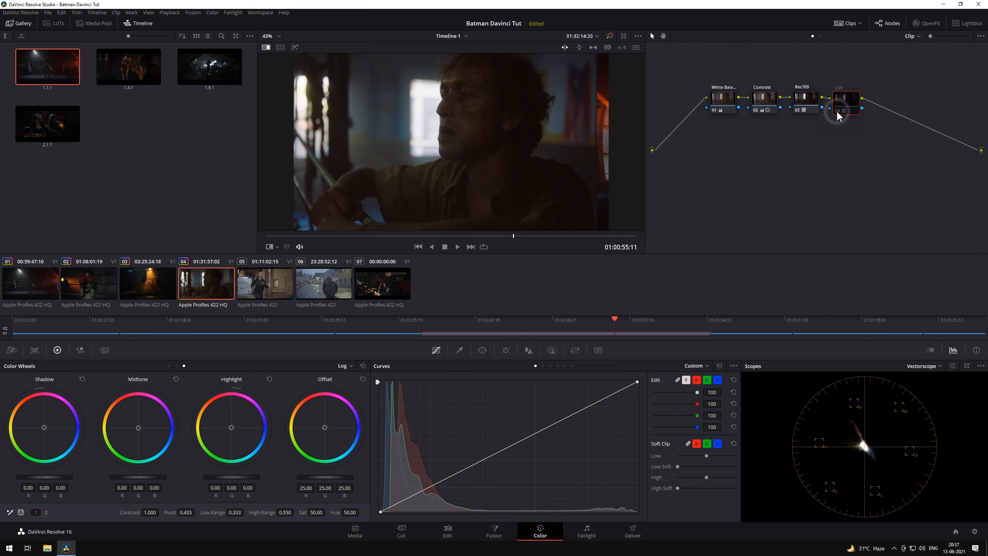
left_click(609, 37)
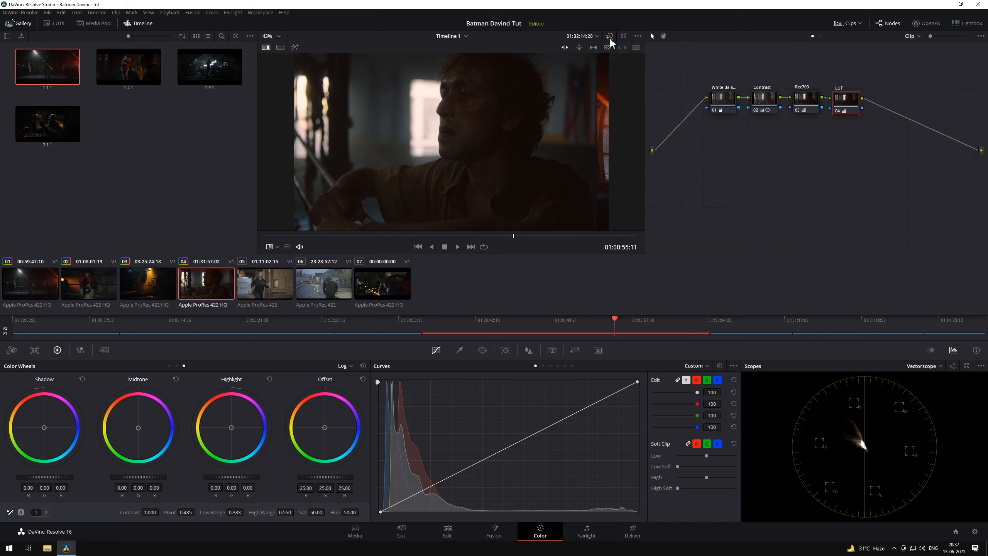
- Move to 01:01:08:20 in clip 05 and apply the grade of still 1.1.1 to it
left_click(267, 289)
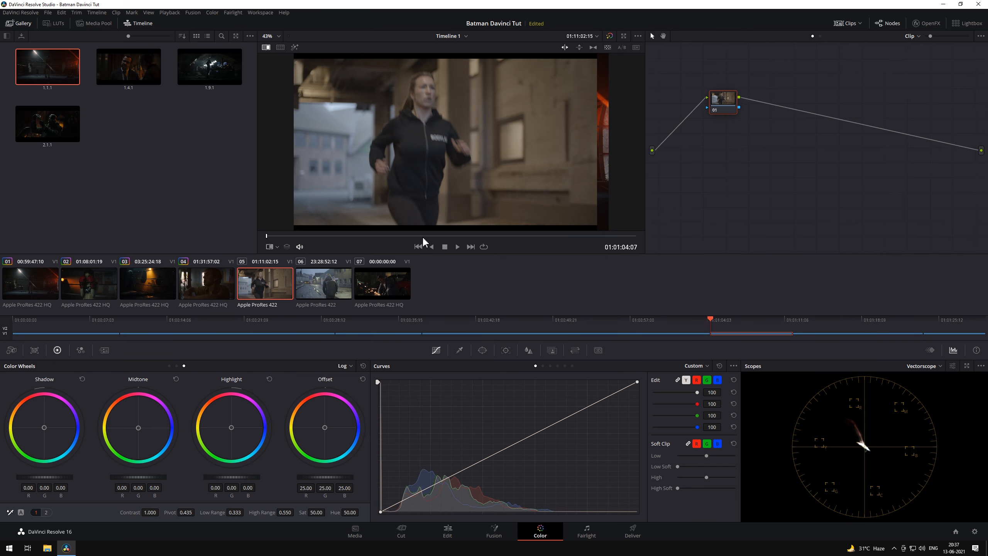
left_click_drag(485, 236, 489, 236)
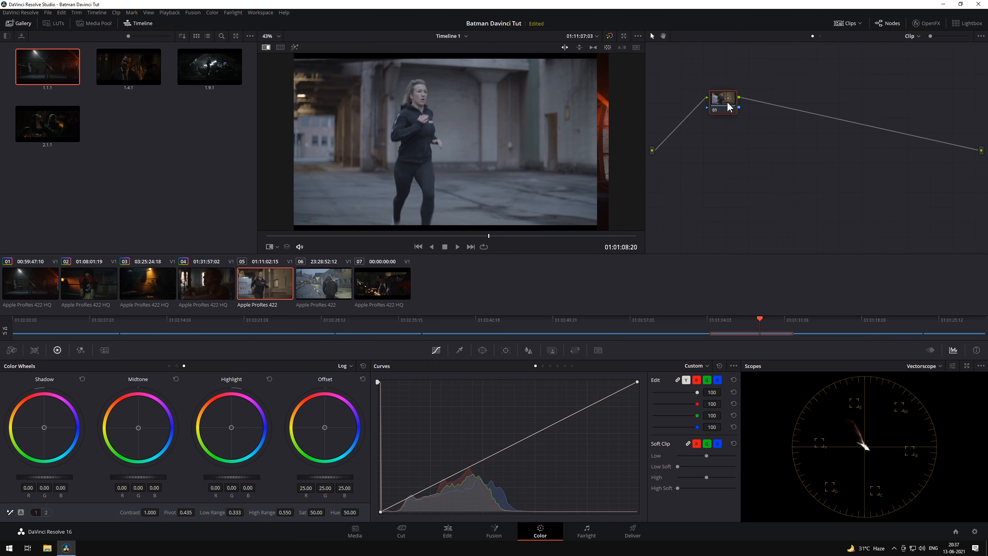
right_click(43, 82)
left_click(63, 102)
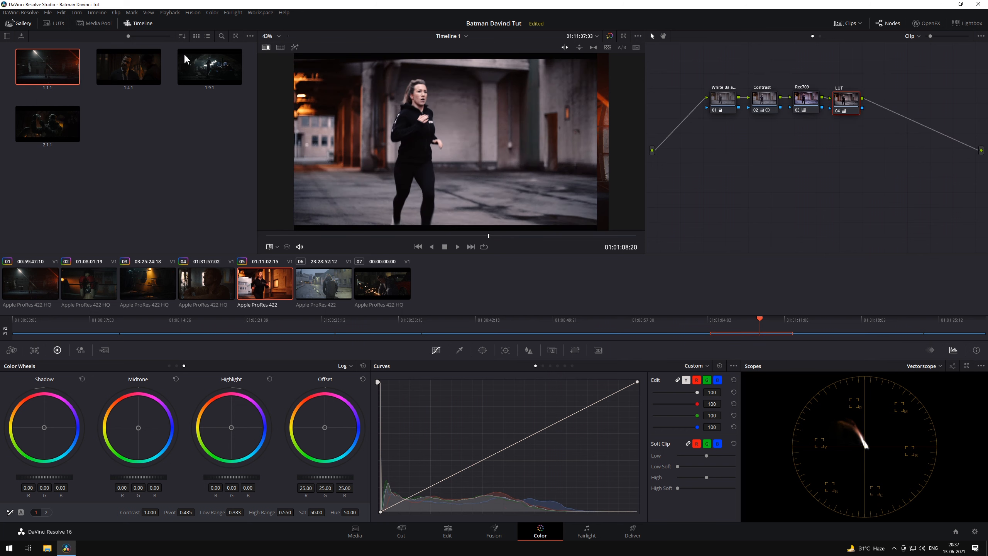
- Disable clip 05's LUT, Rec709, Contrast and White Balance nodes and select the Rec709 node
left_click(837, 111)
left_click(798, 110)
left_click(753, 106)
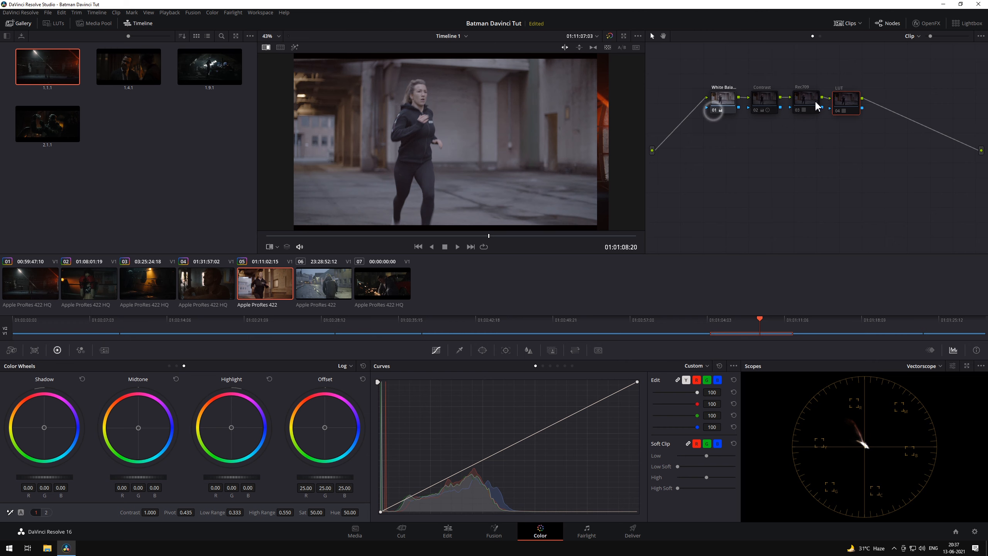
left_click(715, 109)
left_click(812, 101)
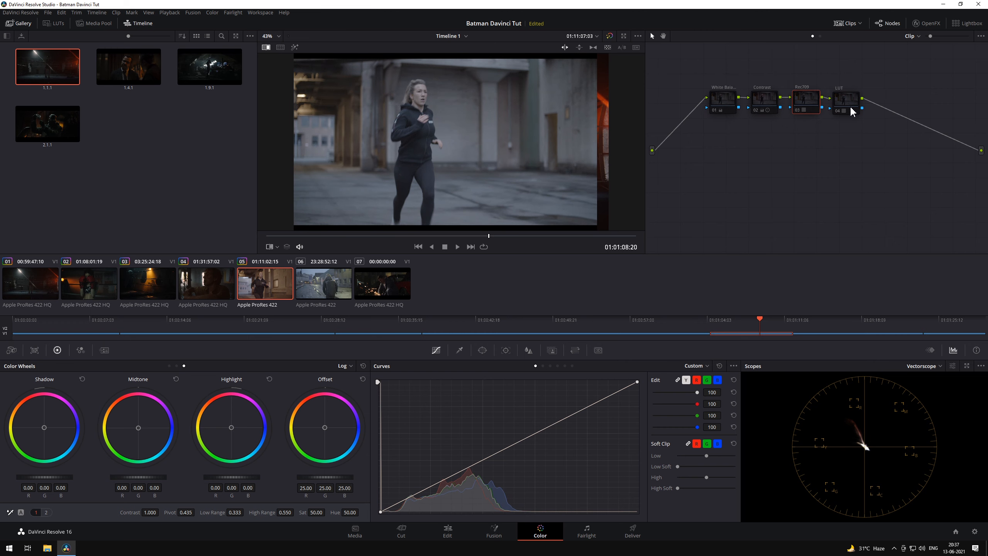
- Find the Color Space Transform effect, clear the Rec709 node's existing grade and add the effect to that node
left_click(921, 23)
left_click(969, 37)
type("colo")
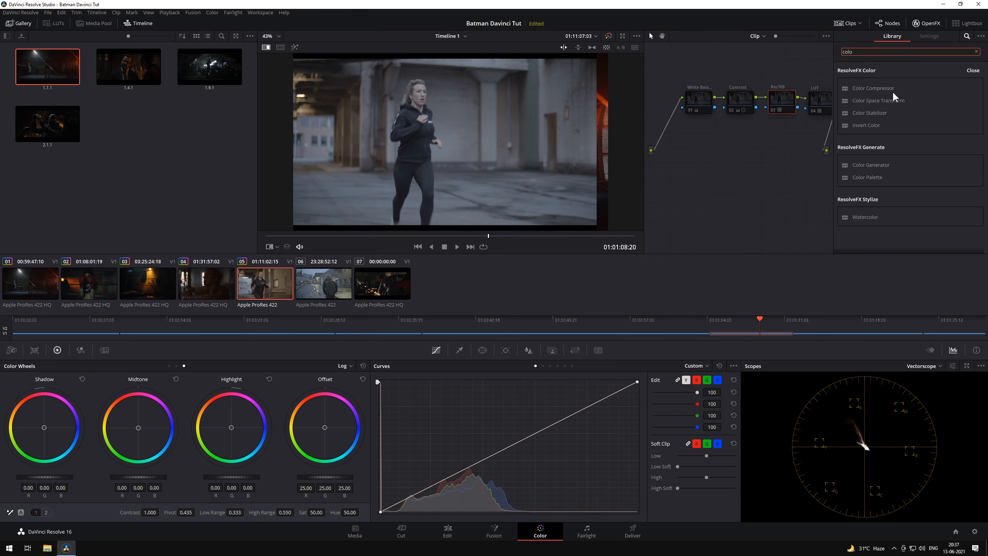
left_click_drag(895, 100, 779, 107)
right_click(783, 104)
left_click(790, 109)
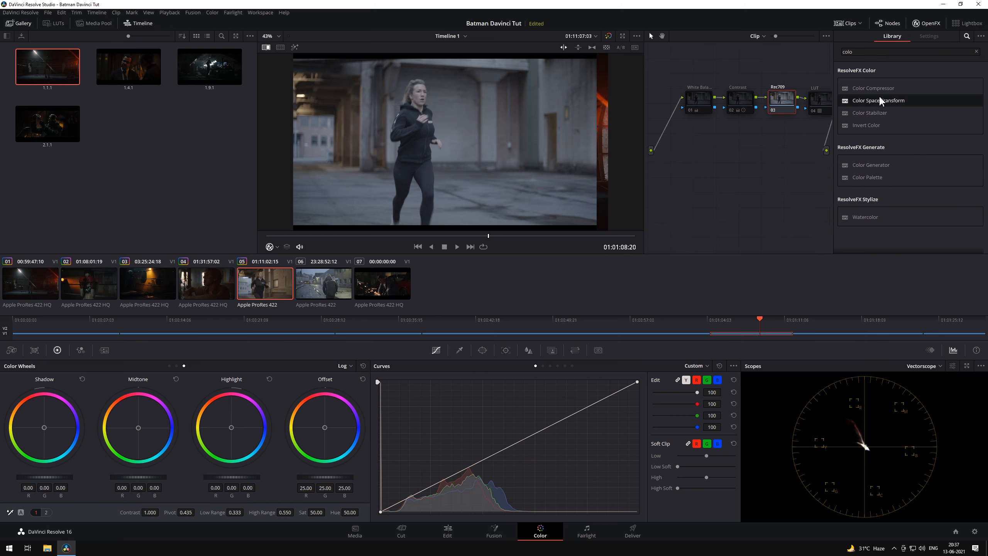
left_click_drag(891, 102, 780, 106)
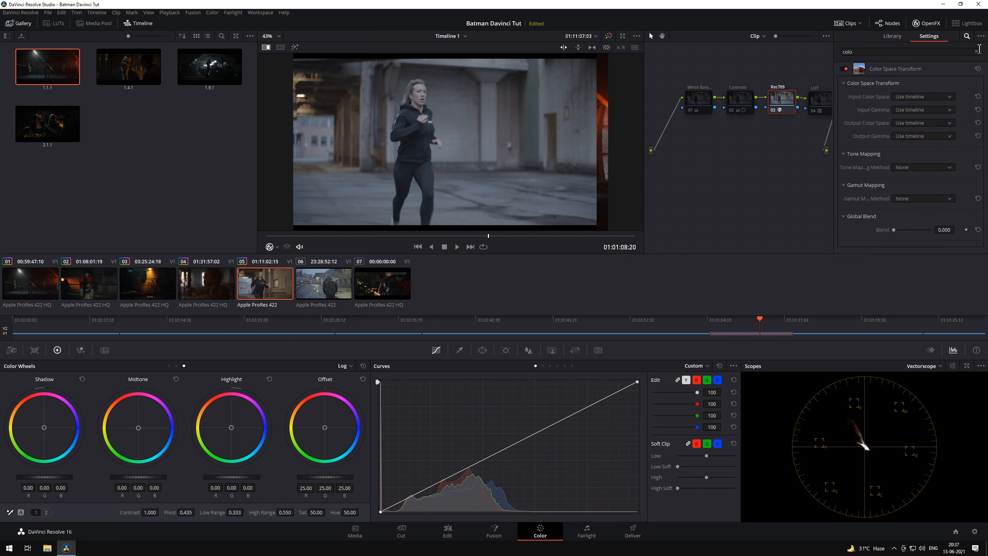
- Widen the node graph so all four nodes fit beside the open effect settings
left_click(919, 24)
left_click_drag(644, 159, 594, 162)
left_click(926, 23)
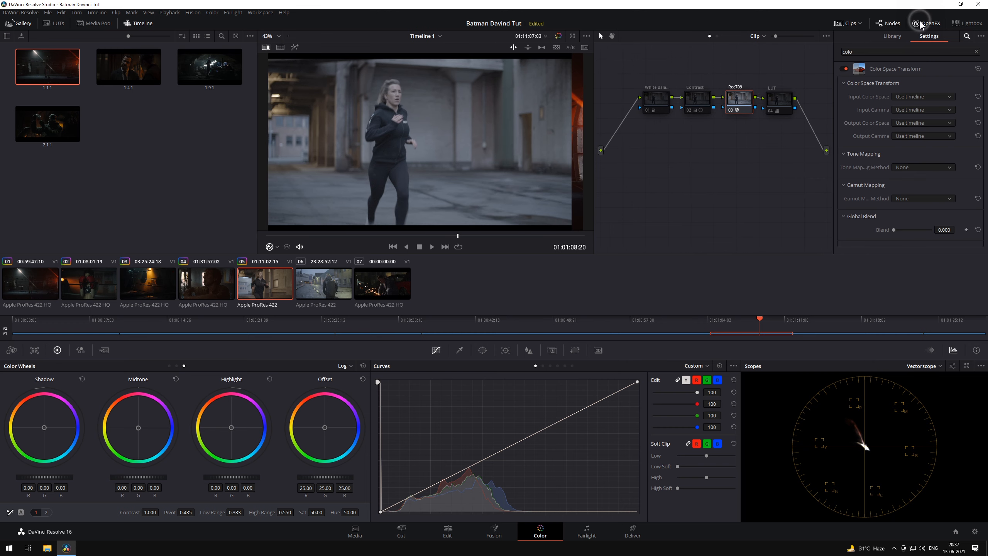
- Set the Color Space Transform's input gamma to FujiFilm F-Log and its output gamma to Rec.709
left_click(919, 110)
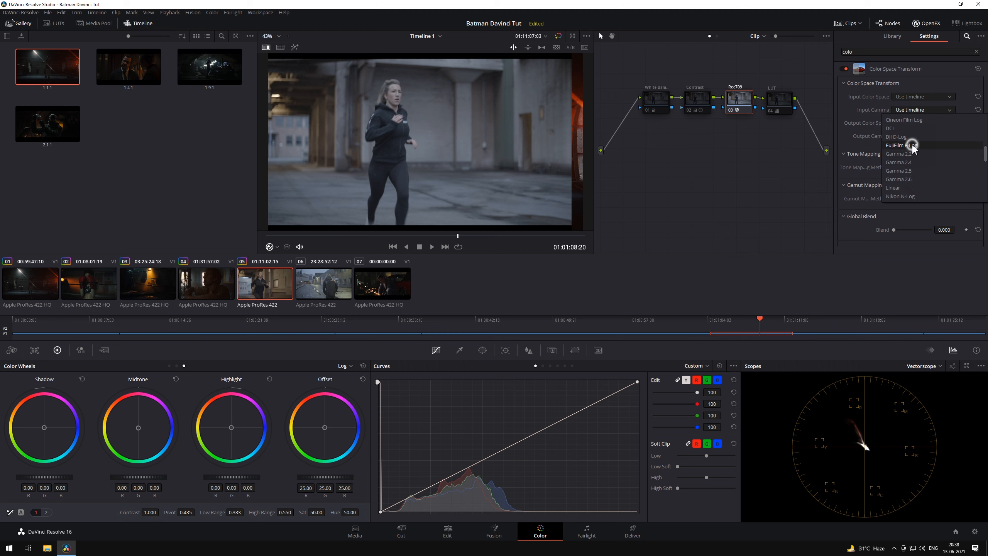
left_click(906, 145)
left_click(914, 136)
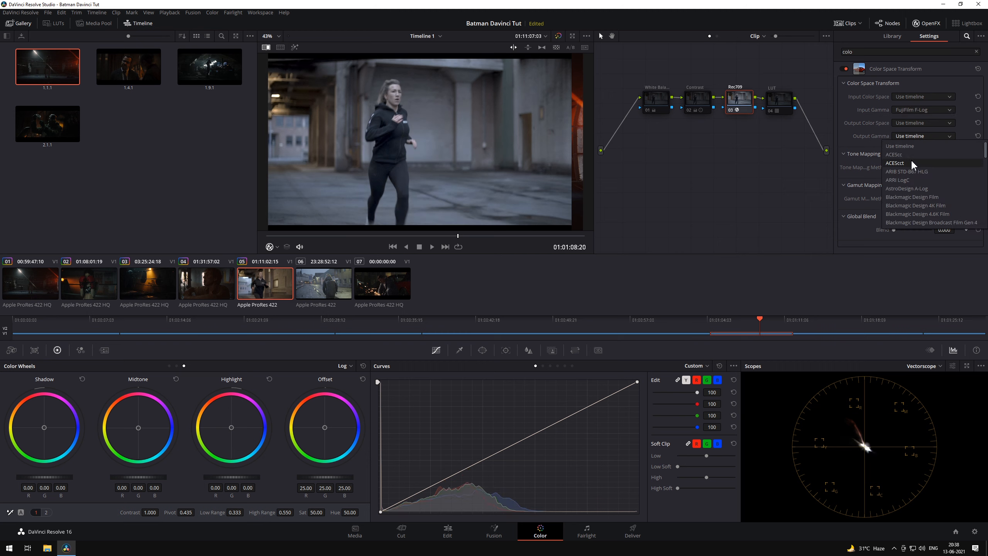
scroll(914, 179, "down", 3)
scroll(915, 191, "down", 4)
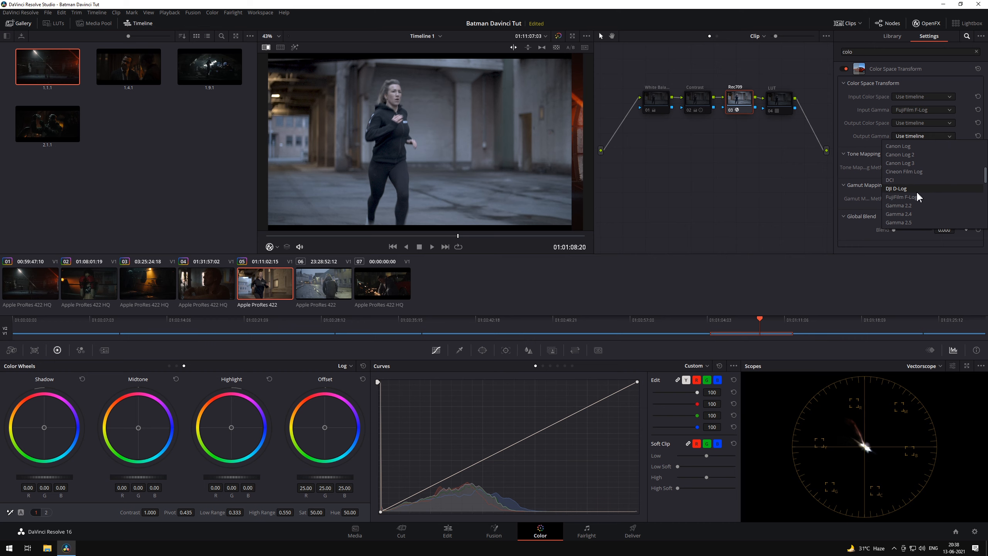
scroll(914, 200, "down", 2)
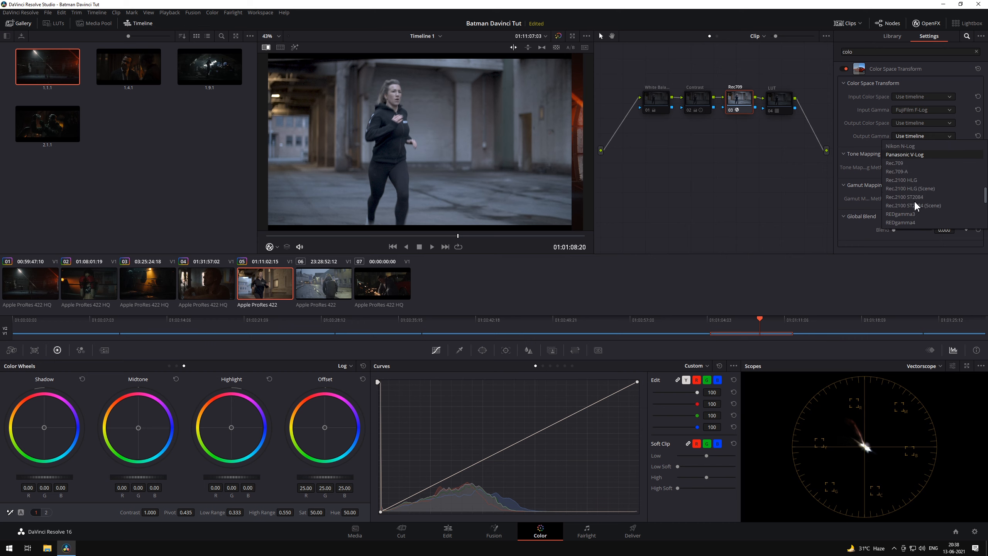
left_click(899, 164)
- Move to 01:01:07:17 and set the effect's input color space to Rec.2020 and output color space to Rec.709
left_click_drag(392, 236, 410, 237)
left_click(910, 100)
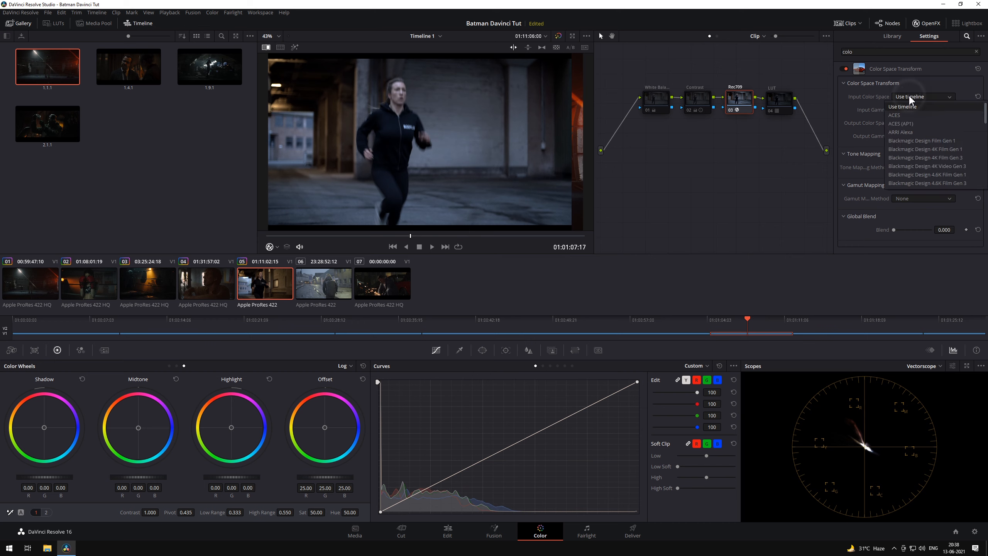
left_click(910, 132)
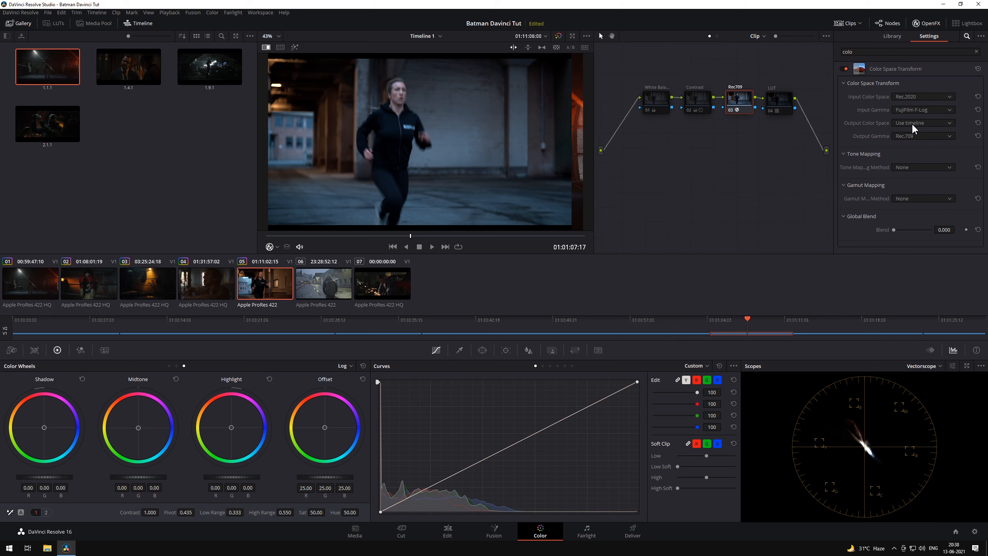
left_click(913, 124)
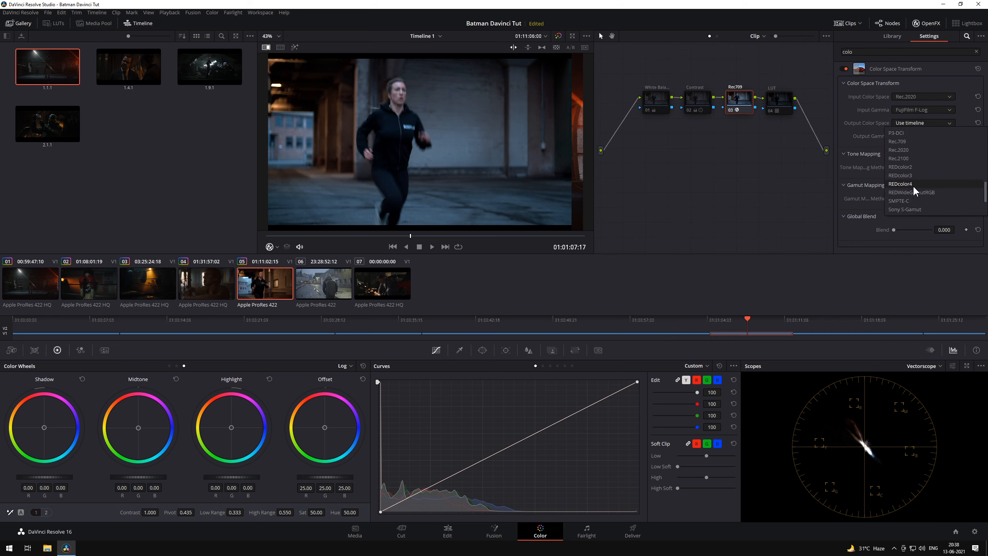
left_click(910, 193)
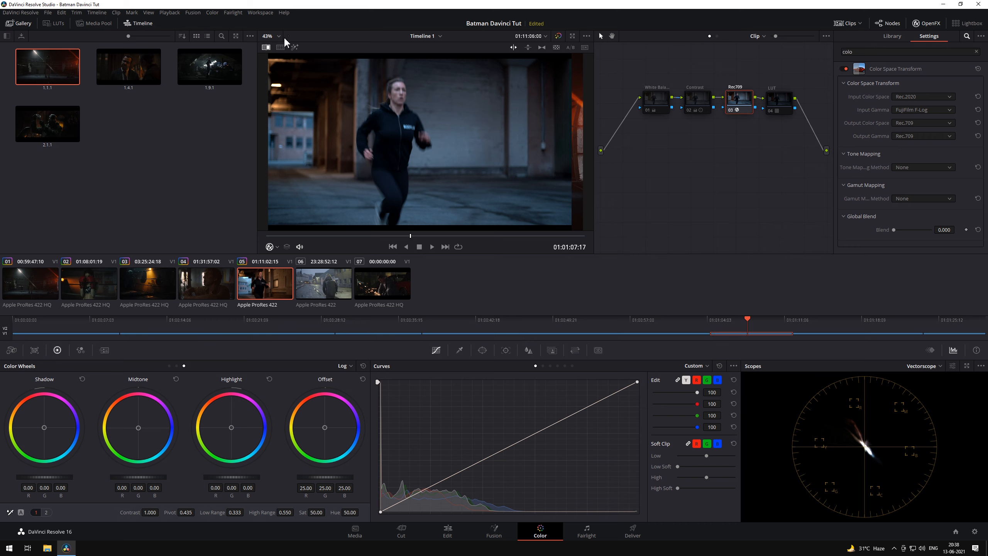
- Look up the timeline color space in the project's color management settings and close them without saving
left_click(47, 12)
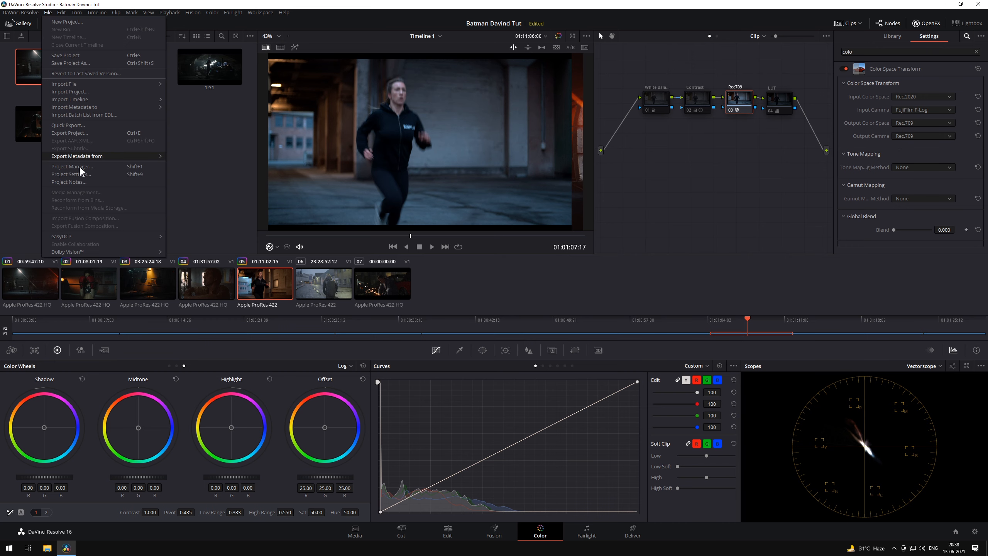
left_click(80, 175)
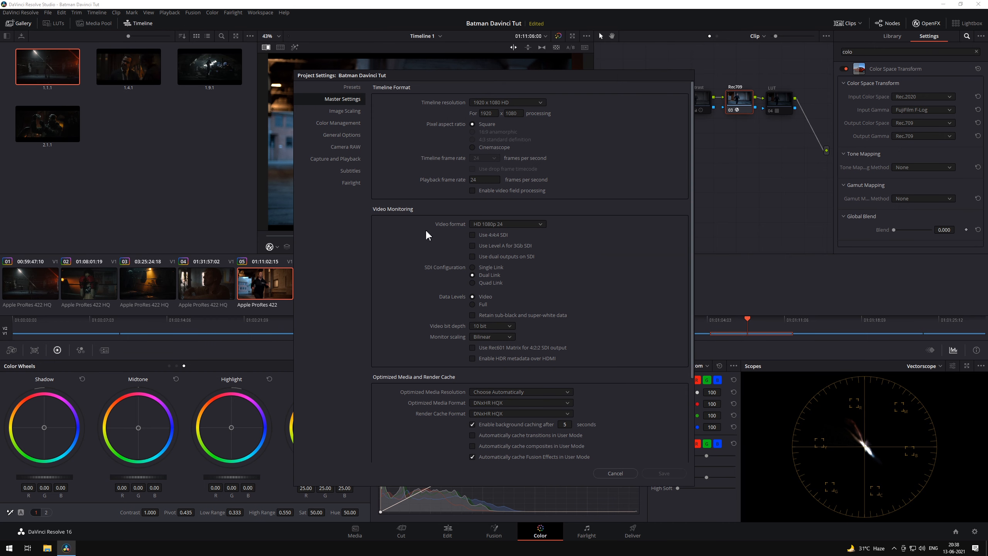
left_click(338, 123)
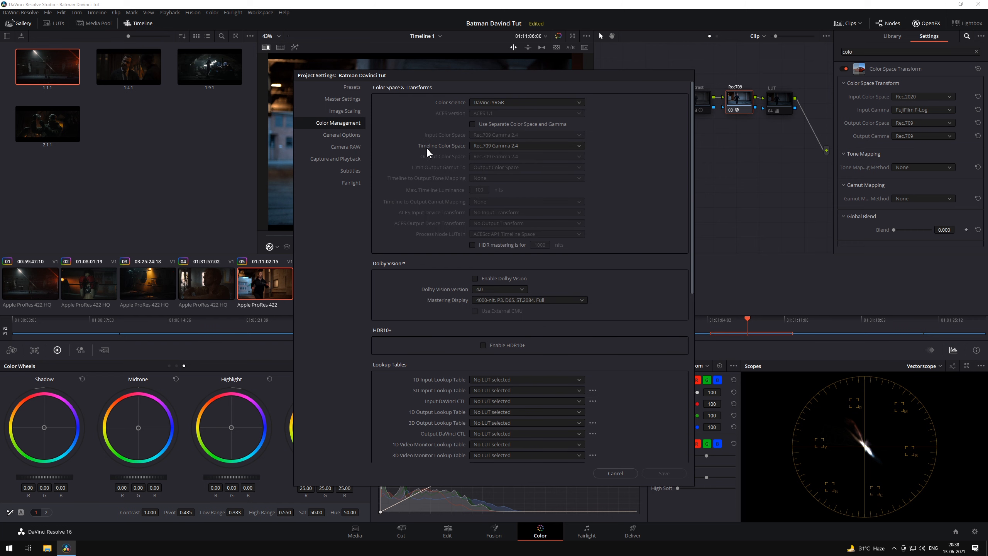
left_click(499, 147)
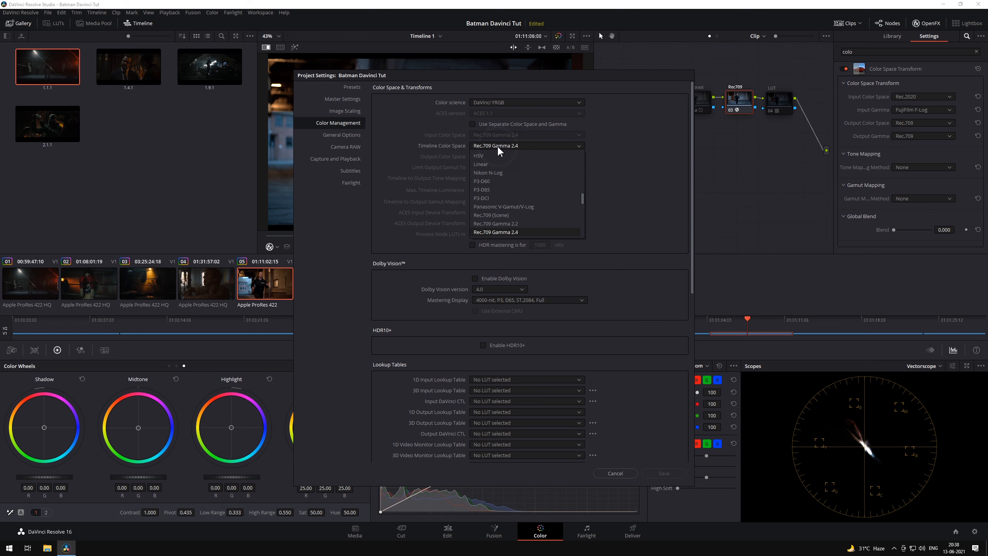
left_click(425, 158)
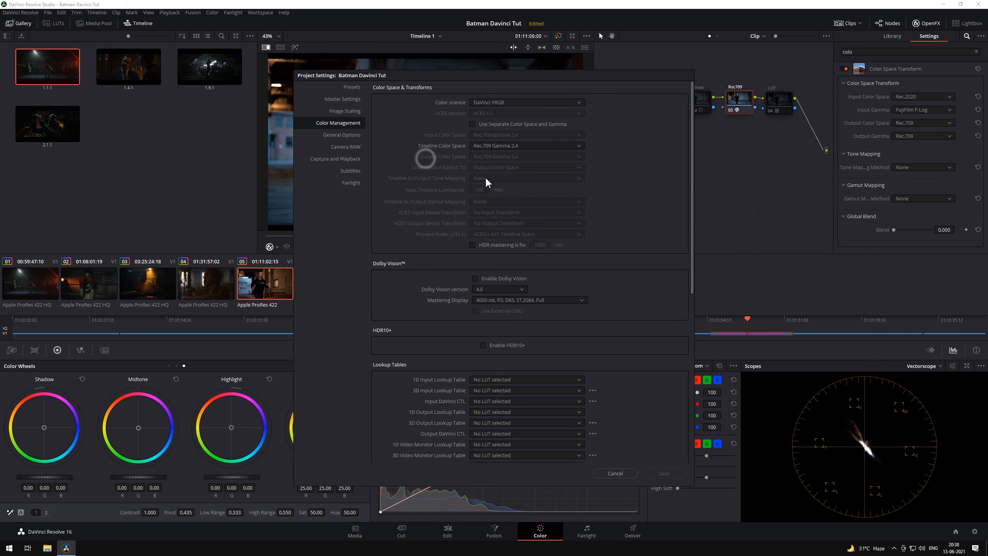
left_click(615, 472)
- Enable clip 05's Contrast node, reset its grade and lower the primary offset to 11.80, judging it at 01:01:07:23
left_click_drag(401, 236, 338, 236)
left_click(700, 108)
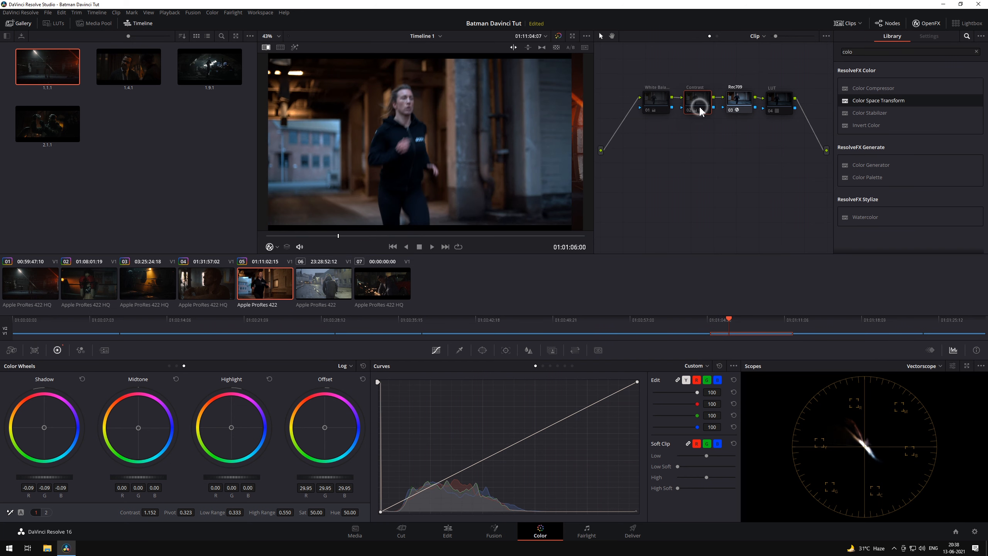
left_click(690, 112)
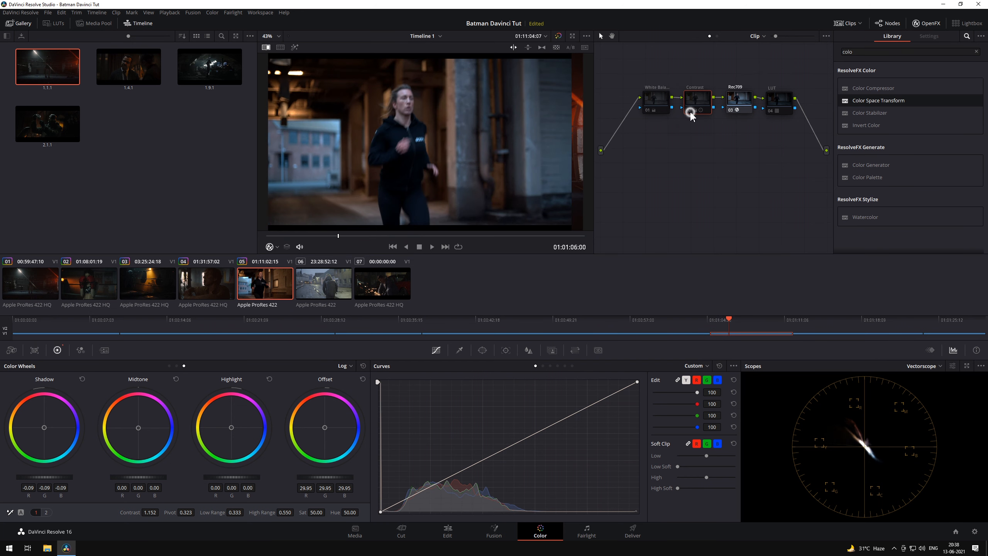
left_click(363, 365)
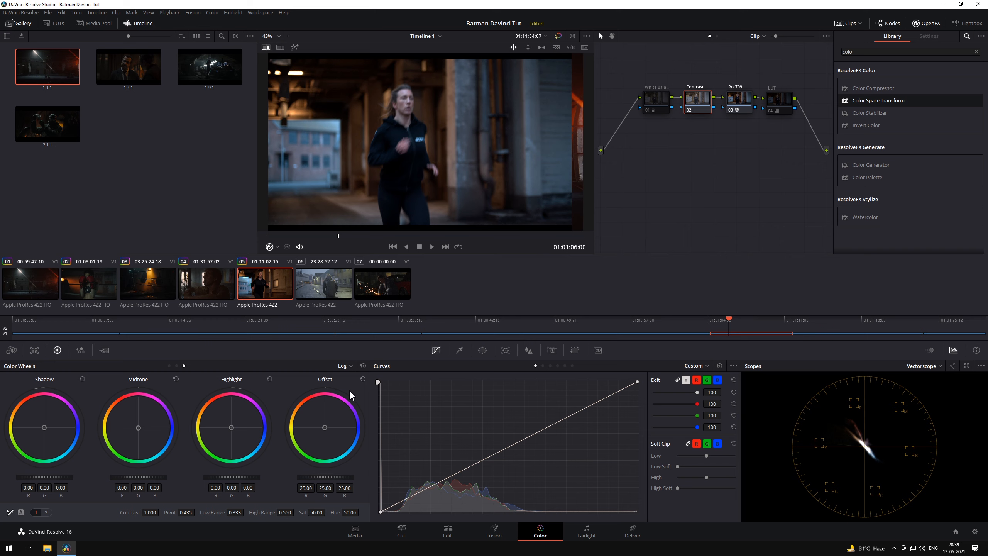
scroll(464, 152, "down", 2)
left_click_drag(368, 238, 420, 234)
left_click(345, 366)
left_click(348, 379)
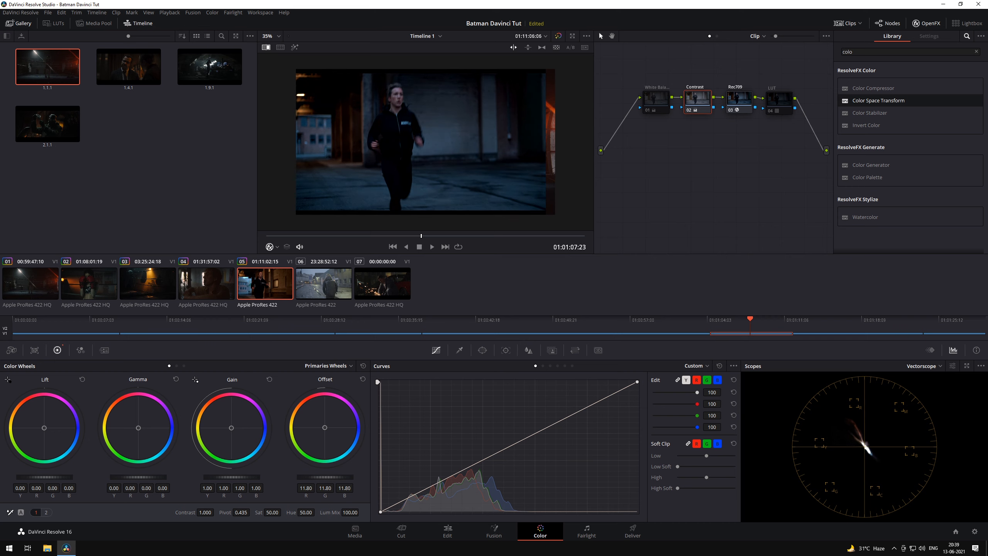
- Raise the Contrast node's log shadows to 0.30
left_click(347, 366)
left_click(326, 389)
left_click_drag(44, 479, 49, 479)
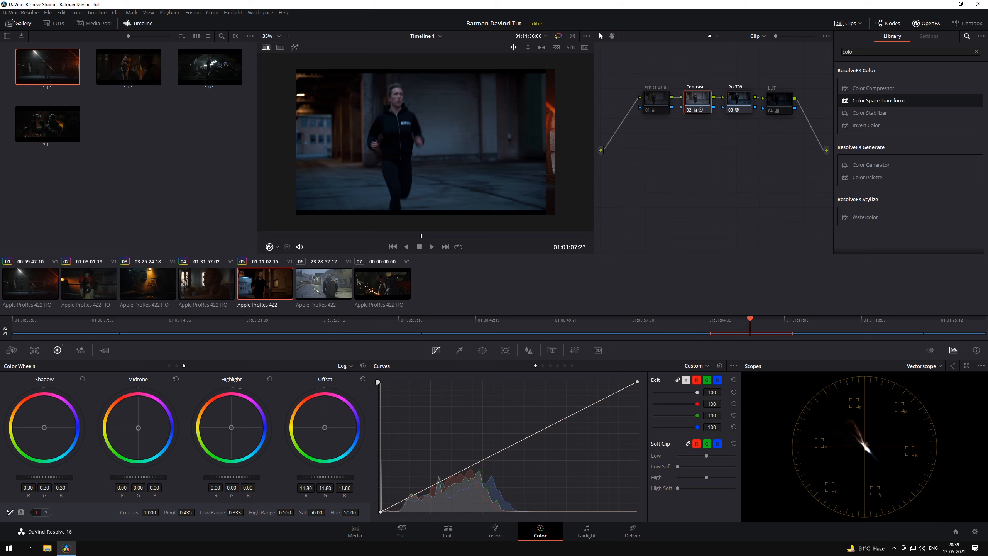
- Enable and reset clip 05's White Balance node, then warm its offset to 26.61 red, 24.60 green and 23.90 blue
left_click(655, 101)
left_click(363, 366)
left_click_drag(327, 427, 324, 423)
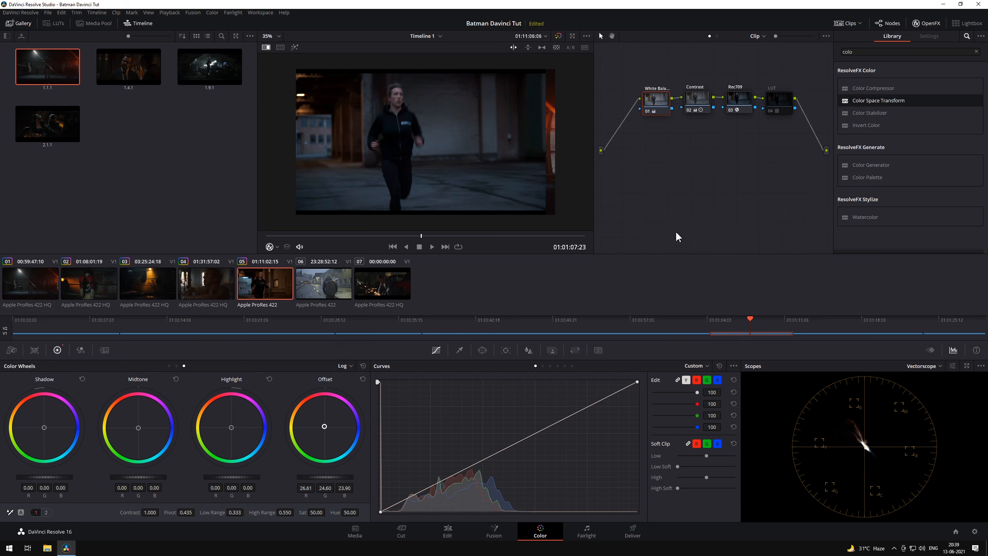
- Turn the LUT node on and judge clip 05's graded look back at 01:01:07:14
left_click(776, 113)
left_click(770, 111)
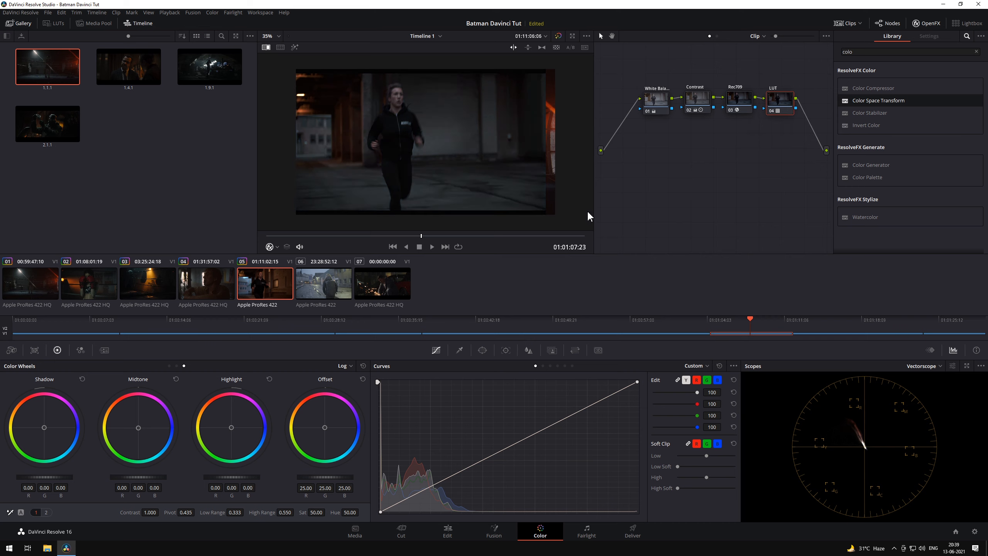
mouse_move(425, 237)
left_mouse_down()
mouse_move(377, 239)
mouse_move(407, 242)
left_mouse_up()
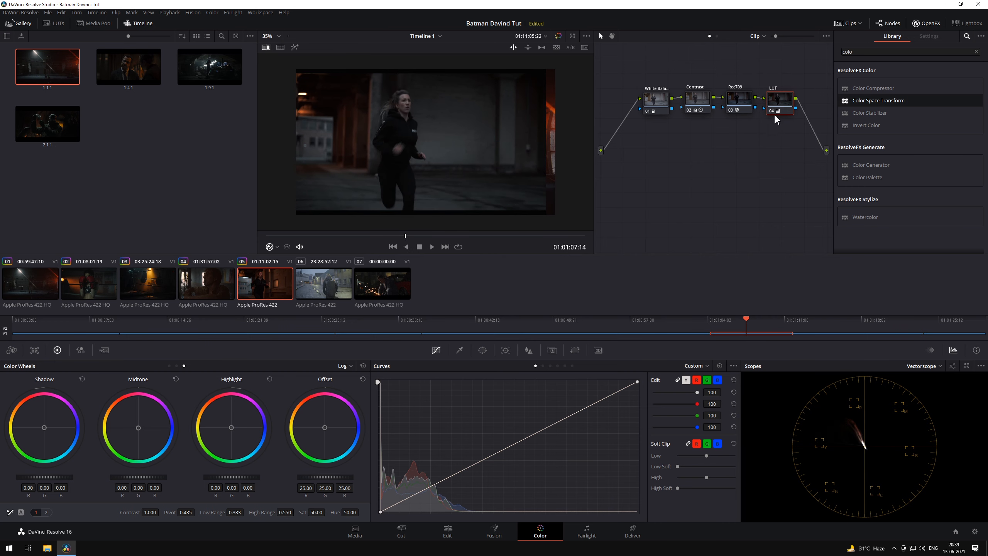
- Adjust the White Balance node's offset to 26.34 red, 24.82 green and 22.10 blue, enable the LUT node and move to 01:01:08:20
left_click(656, 101)
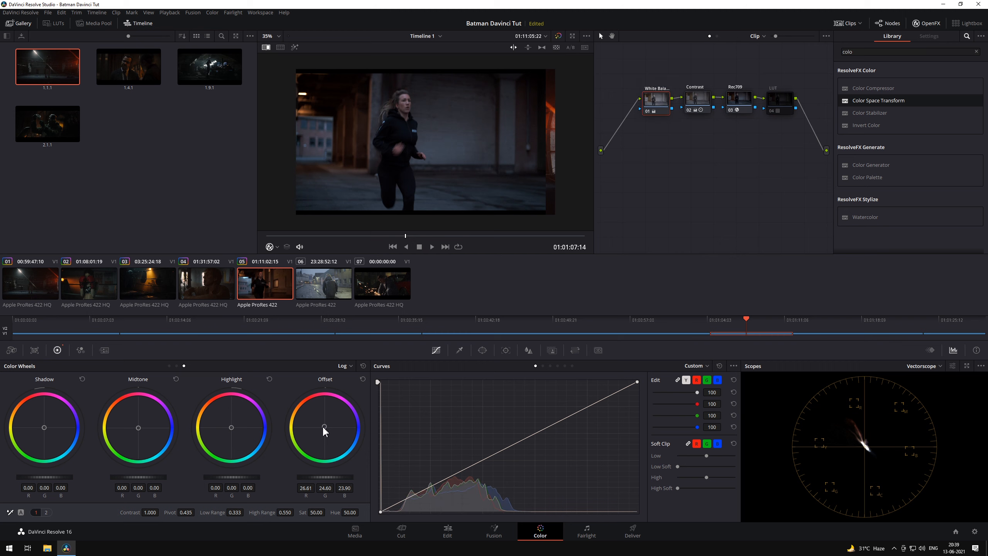
left_click_drag(324, 428, 322, 427)
left_click(772, 110)
left_click_drag(426, 236, 459, 244)
- Compare clip 05 with and without its whole grade, and with and without the LUT node
left_click(562, 35)
left_click(562, 35)
left_click(774, 110)
left_click(773, 111)
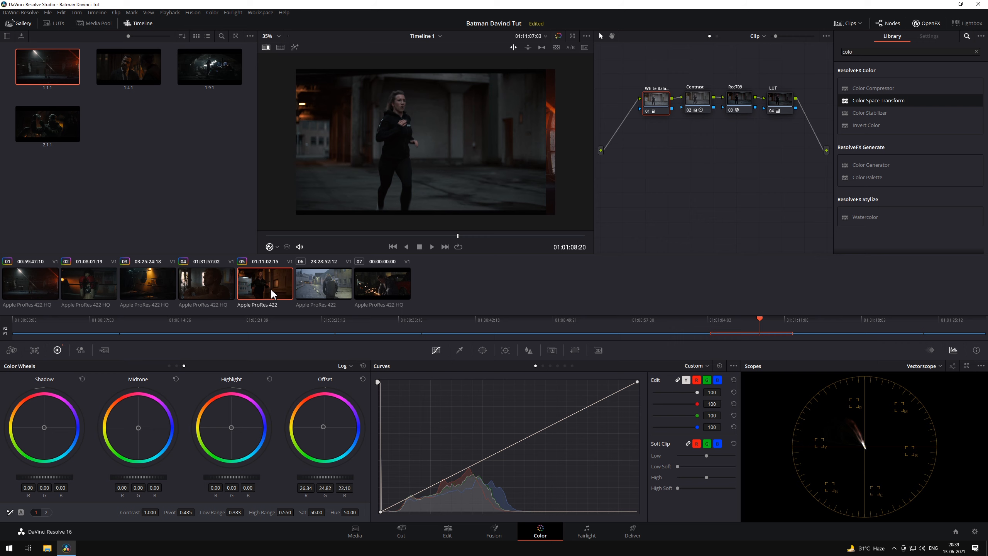
- Grab a still of clip 05's finished grade and apply that still's grade to clip 06
right_click(381, 145)
left_click(393, 149)
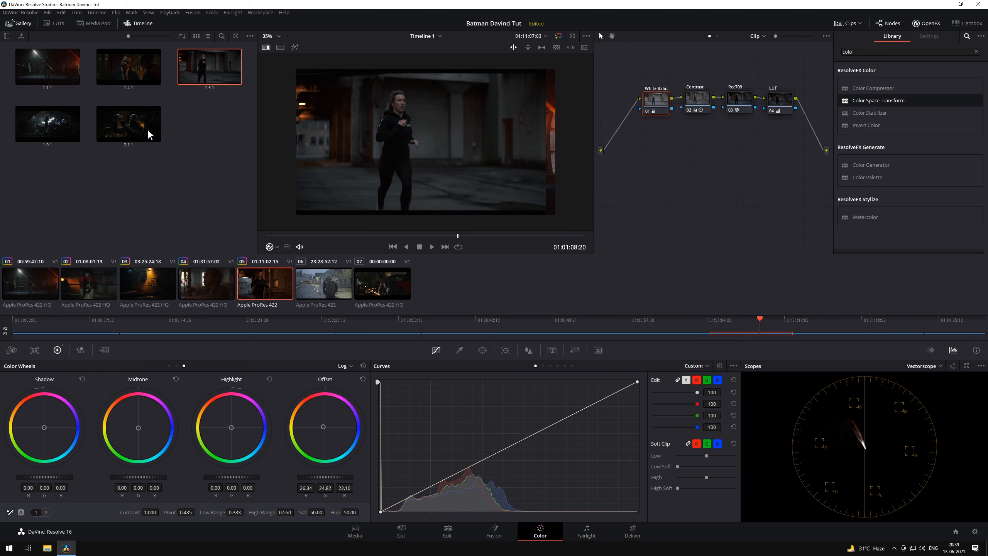
left_click(331, 298)
right_click(214, 77)
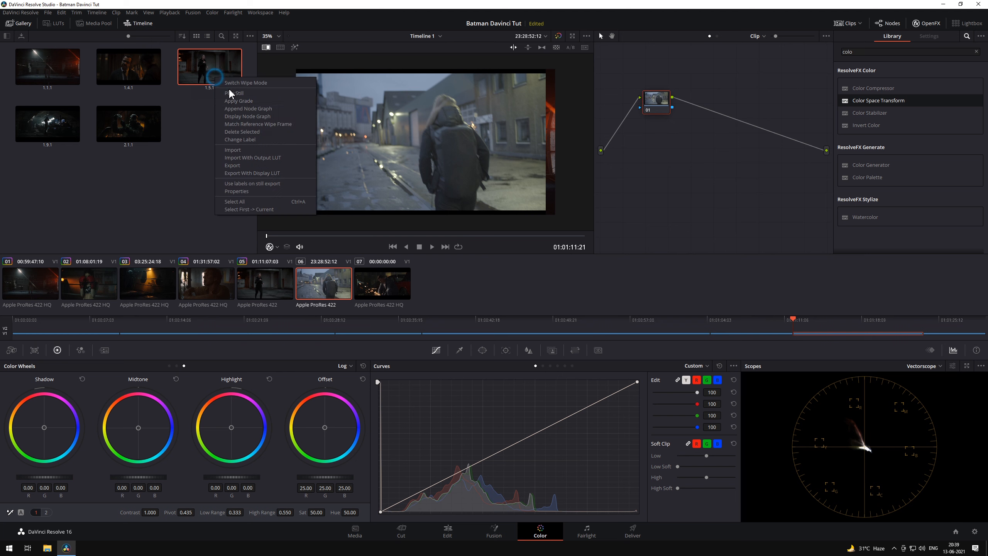
left_click(238, 96)
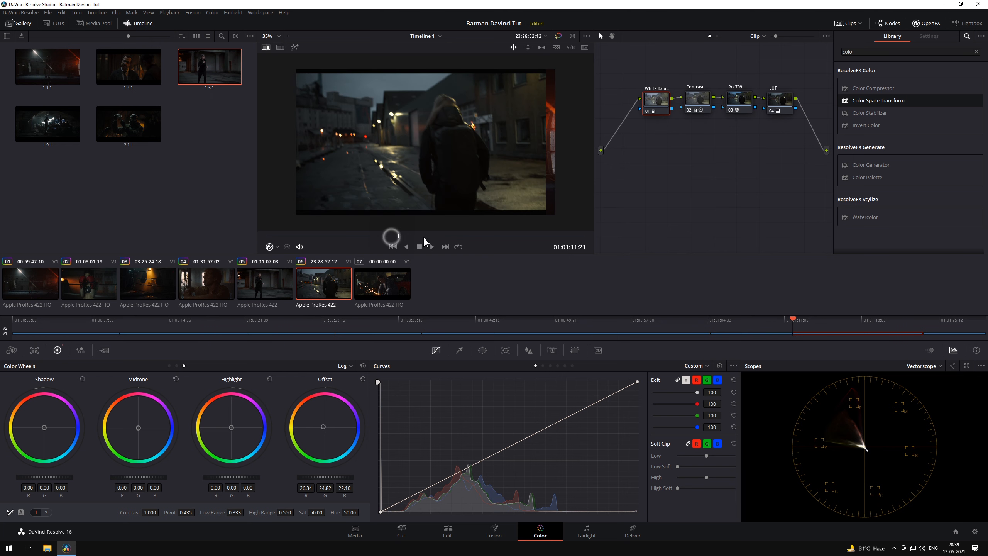
- In clip 06's Contrast node, set the primary offset to 9.15 and the log shadows to 0.31
left_click(441, 235)
left_click_drag(448, 236, 308, 238)
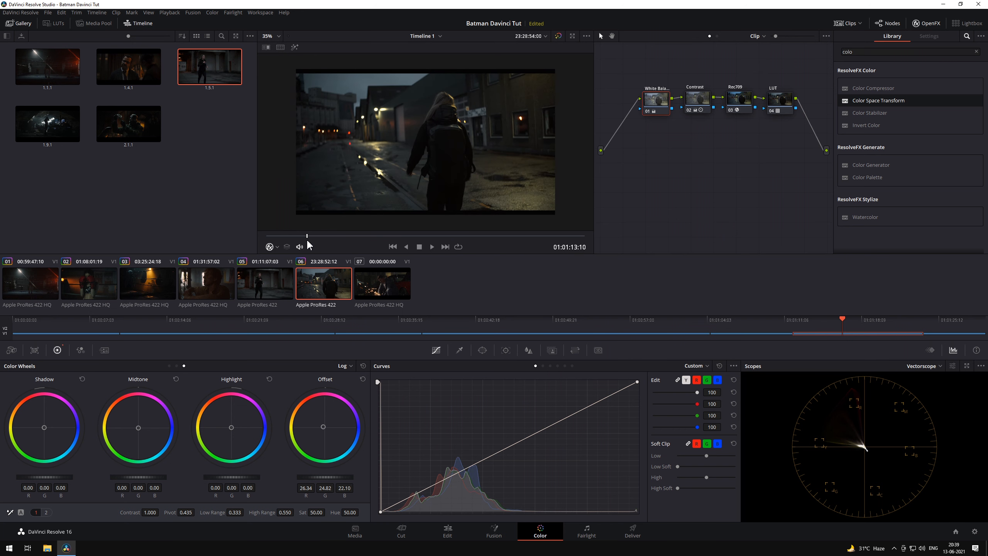
left_click(697, 100)
left_click(344, 370)
left_click(342, 375)
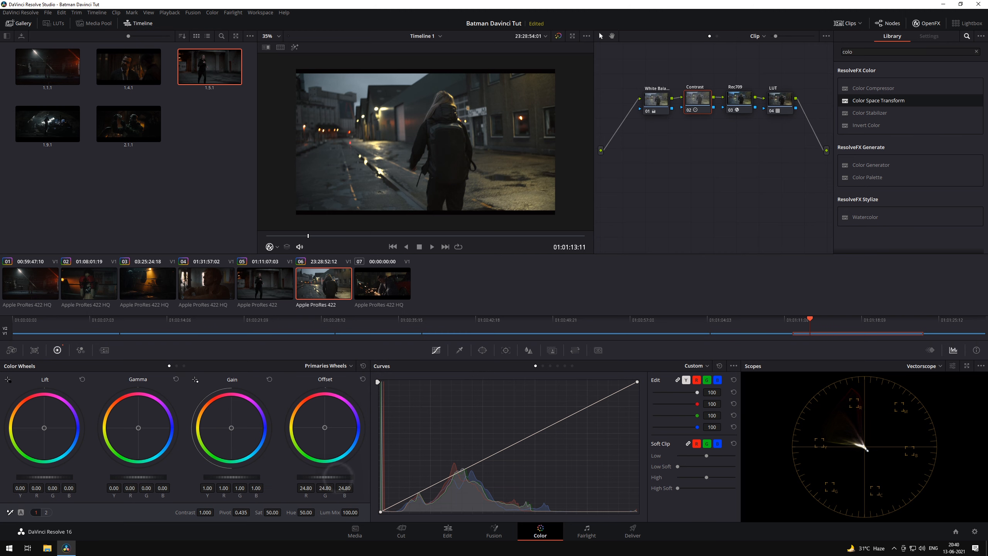
left_click_drag(338, 476, 311, 477)
left_click(337, 371)
left_click(331, 391)
left_click_drag(40, 478, 42, 477)
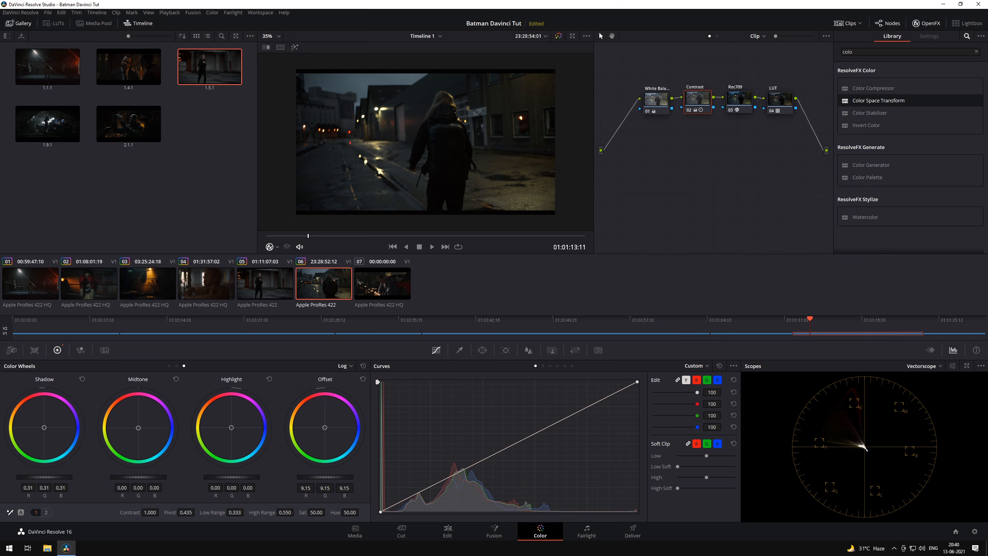
- Darken clip 06's Contrast node to a primary offset of 4.00 and raise its log shadows to 0.38
left_click(346, 367)
left_click(342, 378)
left_click_drag(333, 476, 311, 477)
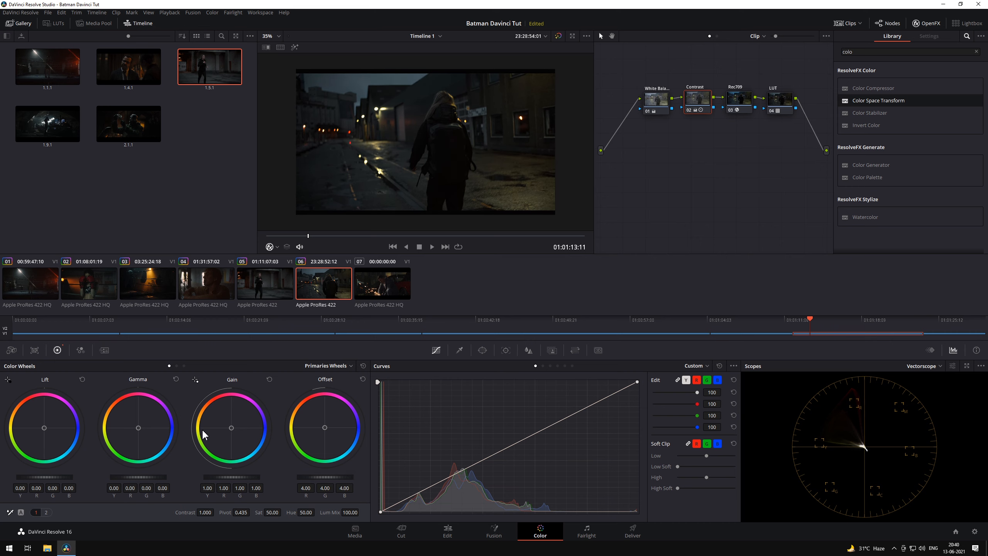
left_click(347, 366)
left_click(338, 401)
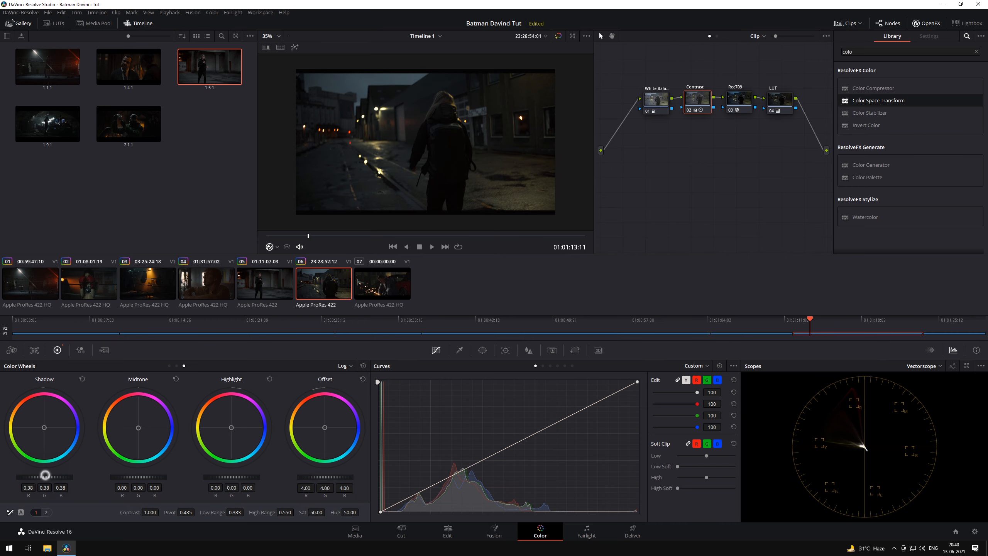
- Compare clip 06 with and without the LUT node, and with and without its whole grade
left_click(772, 112)
left_click(773, 112)
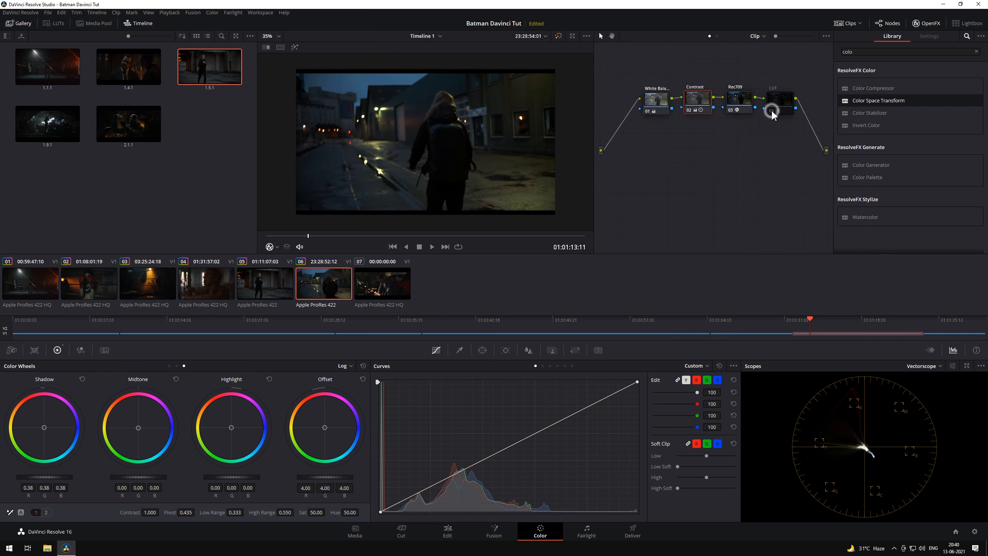
left_click(558, 36)
left_click(558, 36)
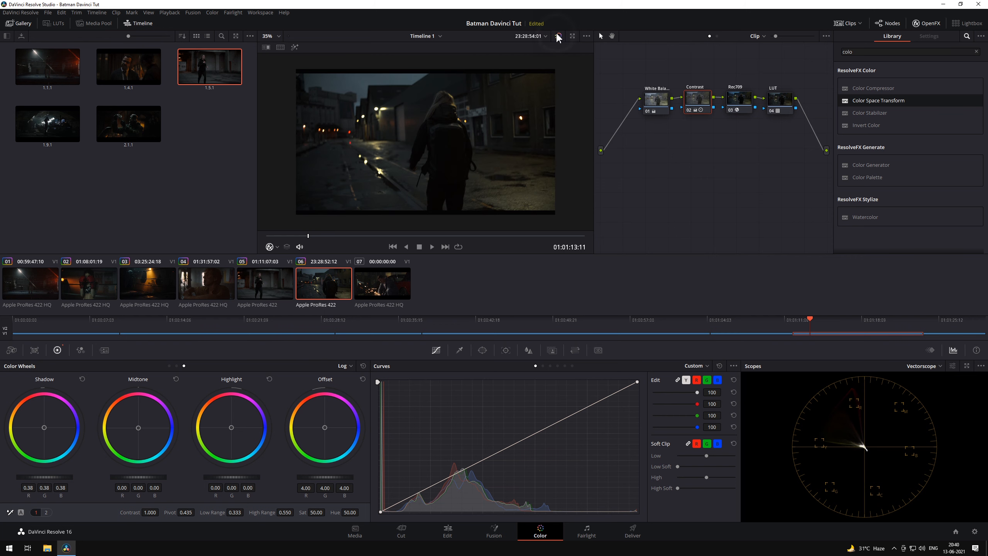
- Go to clip 07 and apply the grade of still 1.1.1 to it
key("Down")
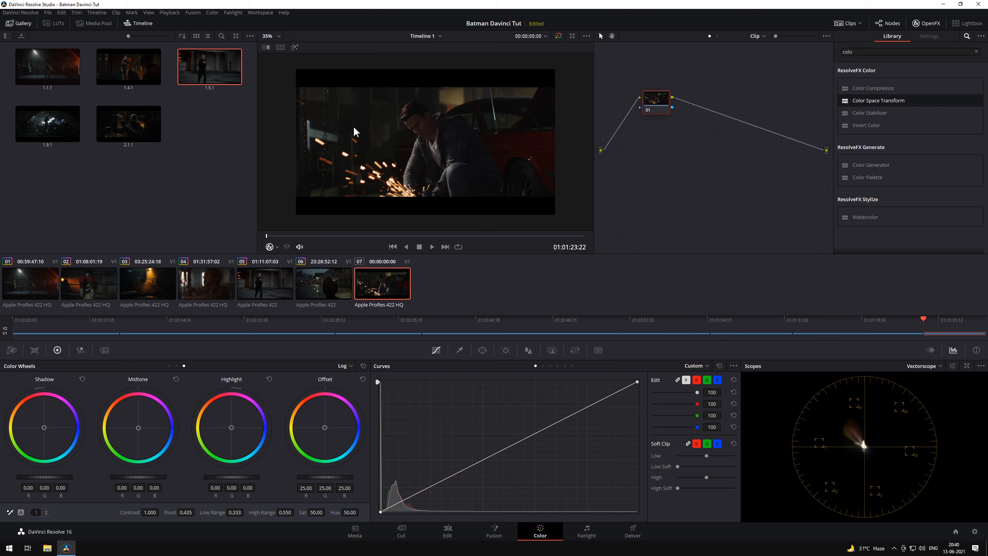
right_click(48, 74)
left_click(76, 98)
- Reset the grades of clip 07's Rec709, Contrast and White Balance nodes
right_click(738, 102)
left_click(748, 106)
left_click(699, 100)
right_click(699, 100)
left_click(708, 104)
right_click(642, 102)
right_click(661, 102)
left_click(664, 106)
- Disable clip 07's LUT node and add the Color Space Transform effect to its Rec709 node
left_click(770, 111)
left_click_drag(883, 100, 743, 105)
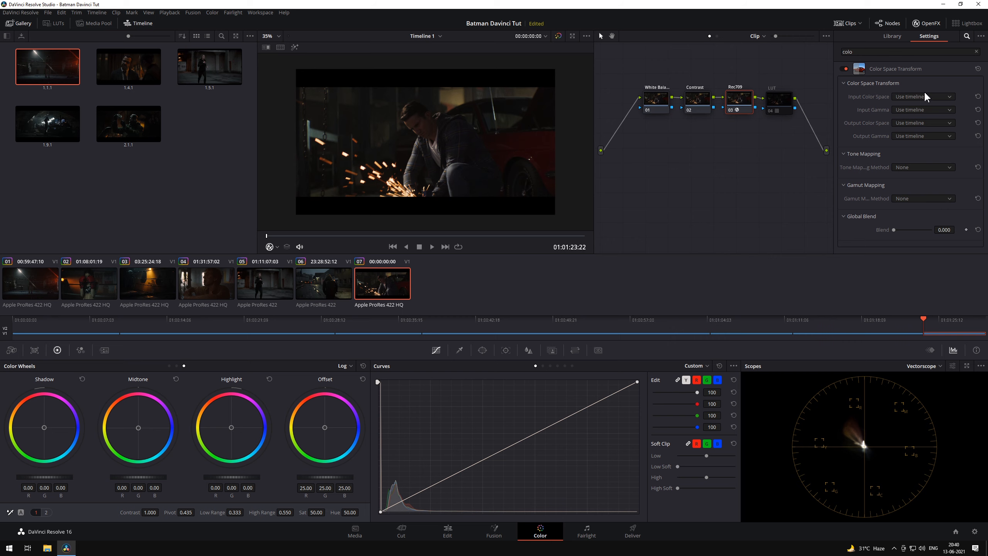
- Set the Color Space Transform's input color space to REDcolor2 and its output color space to Rec.709
left_click(915, 97)
scroll(917, 129, "down", 5)
scroll(922, 132, "down", 3)
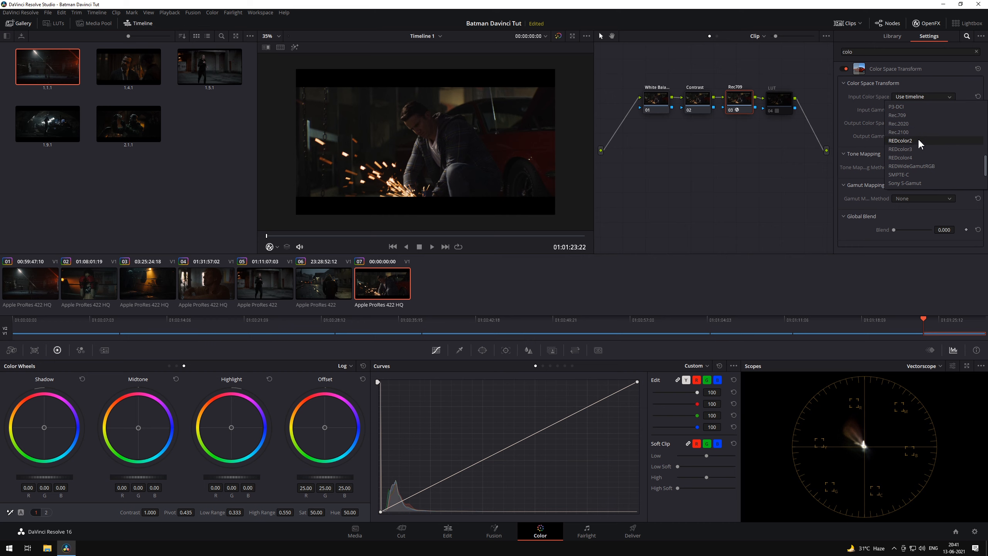
left_click(918, 138)
left_click(921, 124)
scroll(916, 175, "down", 7)
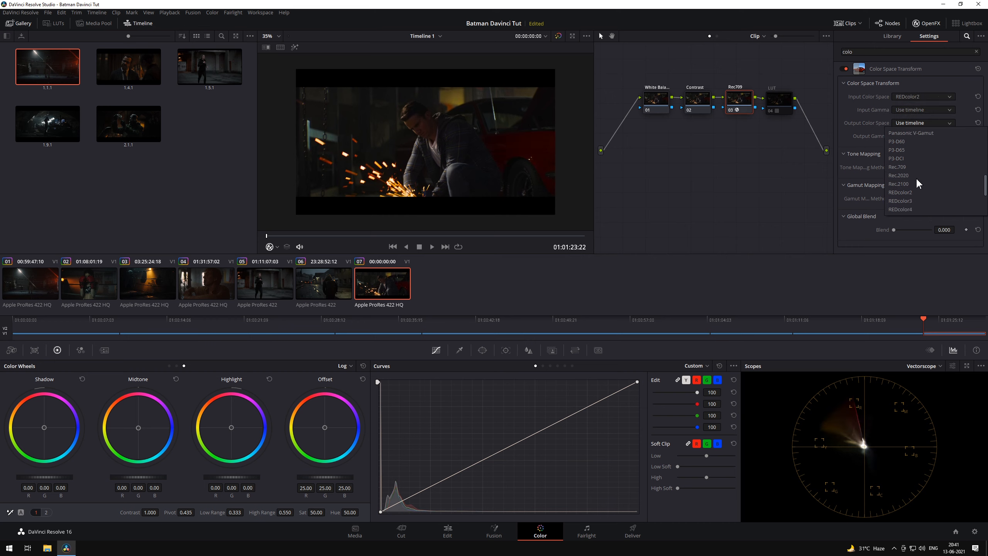
left_click(904, 167)
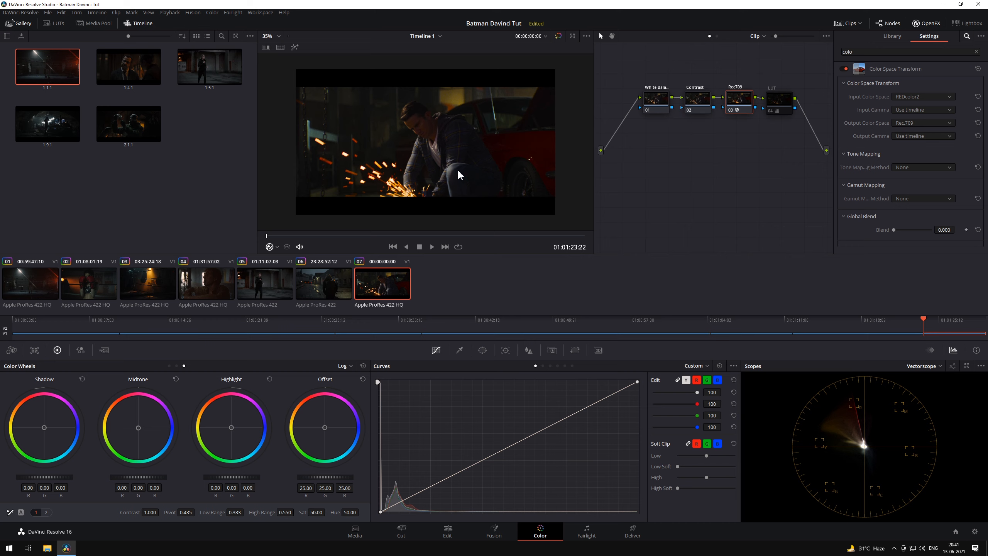
- On clip 07's Contrast node, lower the log Offset to 22.45 and raise the Shadow to 0.09, checking the shot at different frames
left_click(697, 104)
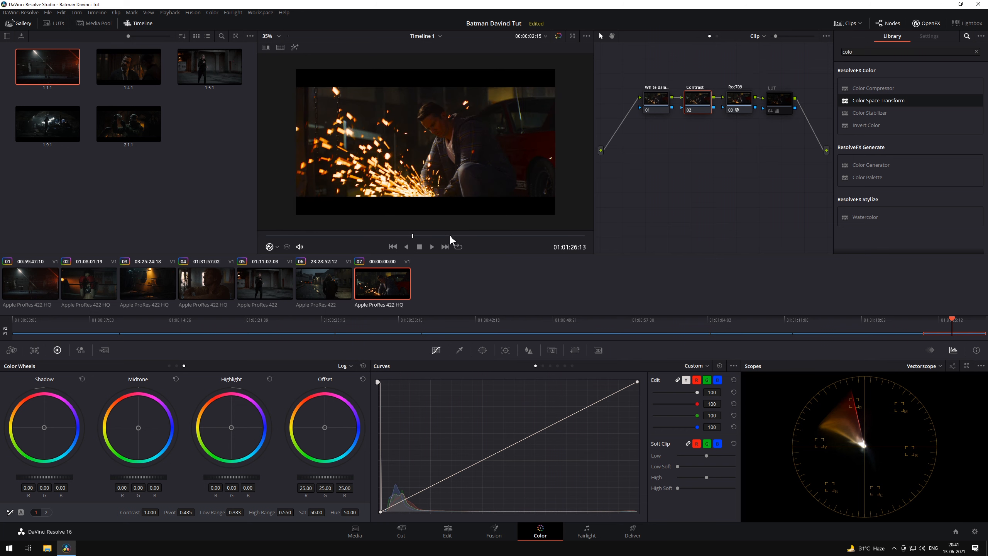
left_click_drag(449, 235, 375, 236)
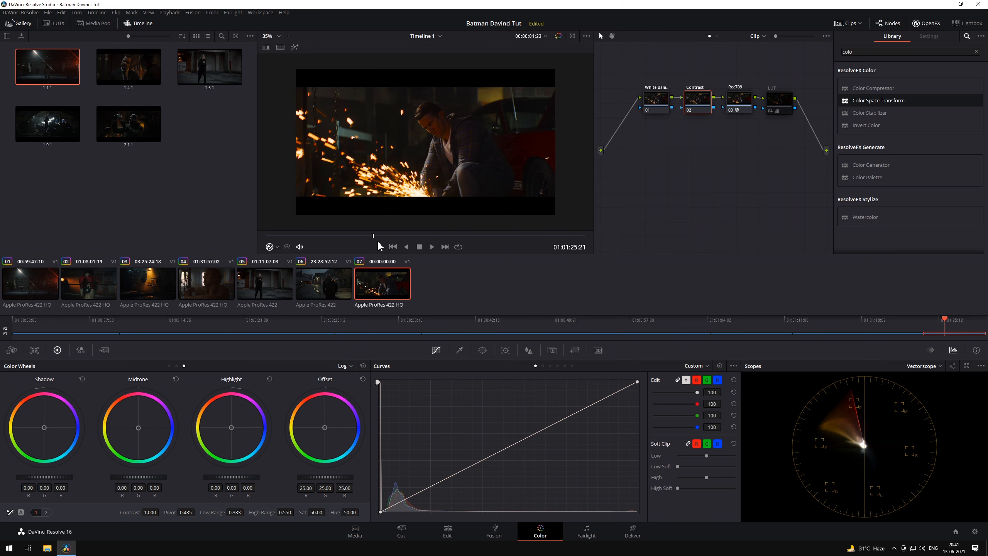
left_click_drag(346, 476, 337, 476)
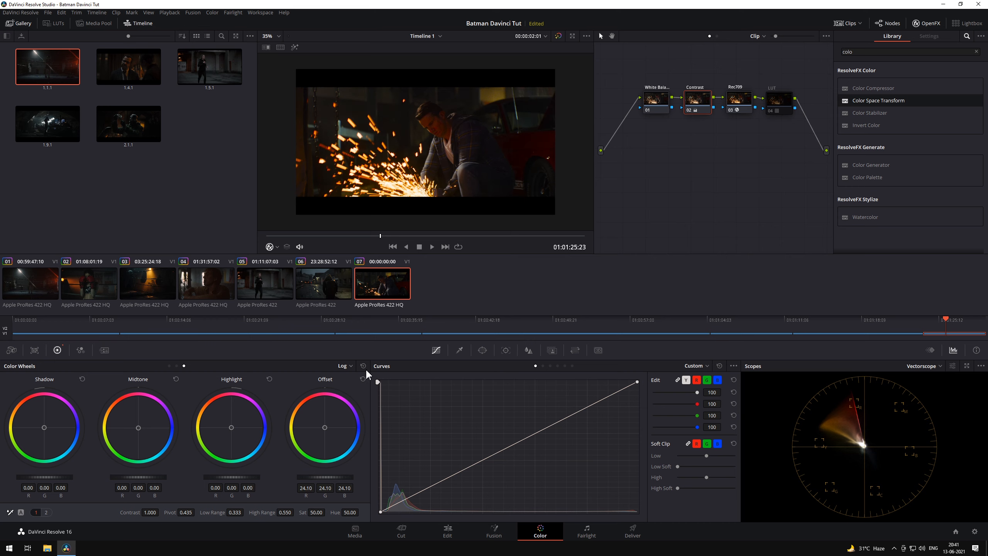
left_click_drag(338, 476, 330, 476)
left_click_drag(52, 479, 64, 479)
left_click_drag(311, 236, 246, 240)
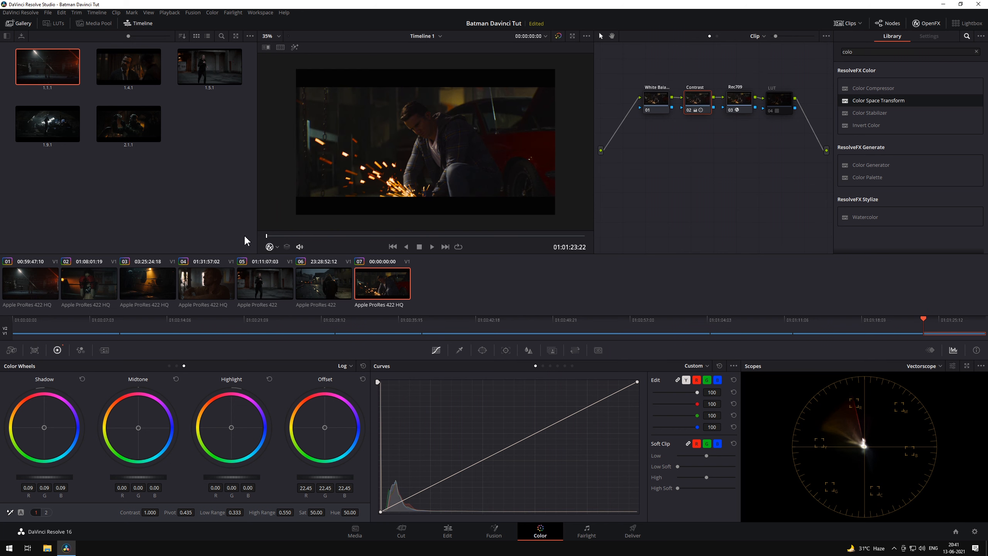
- Cool clip 07's White Balance node by shifting the Offset wheel to R 23.82, G 25.30 and B 25.19
left_click(653, 104)
left_click(689, 103)
left_click(349, 377)
left_click(343, 366)
left_click(339, 396)
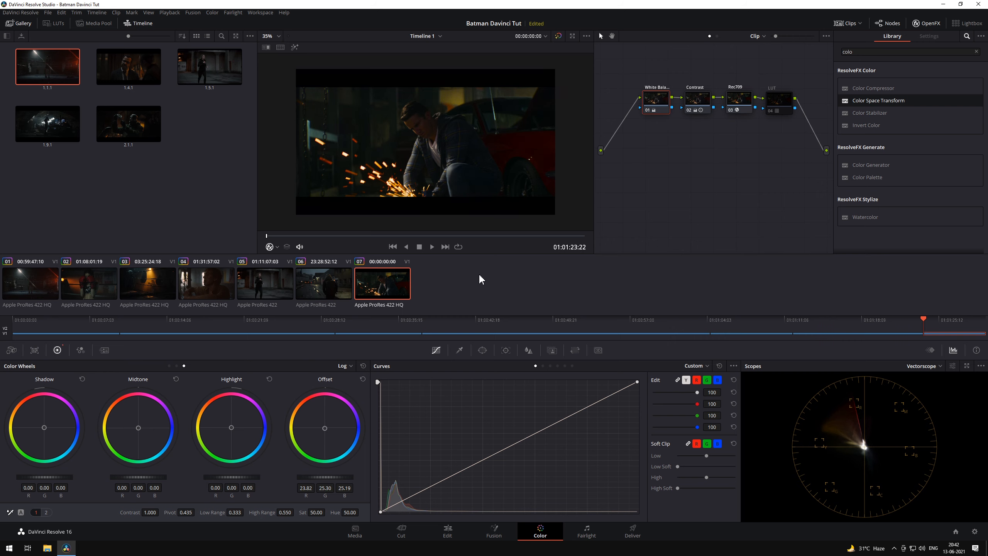
- Re-enable clip 07's LUT node and compare a frame further into the shot with and without it
scroll(438, 126, "up", 2)
left_click(777, 112)
scroll(466, 165, "down", 2)
left_click_drag(410, 244, 525, 245)
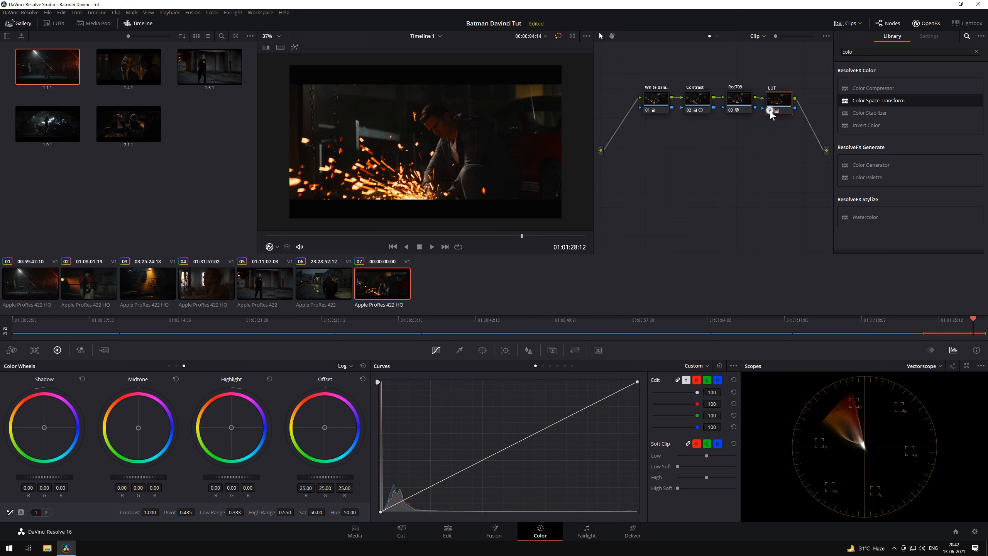
left_click(770, 111)
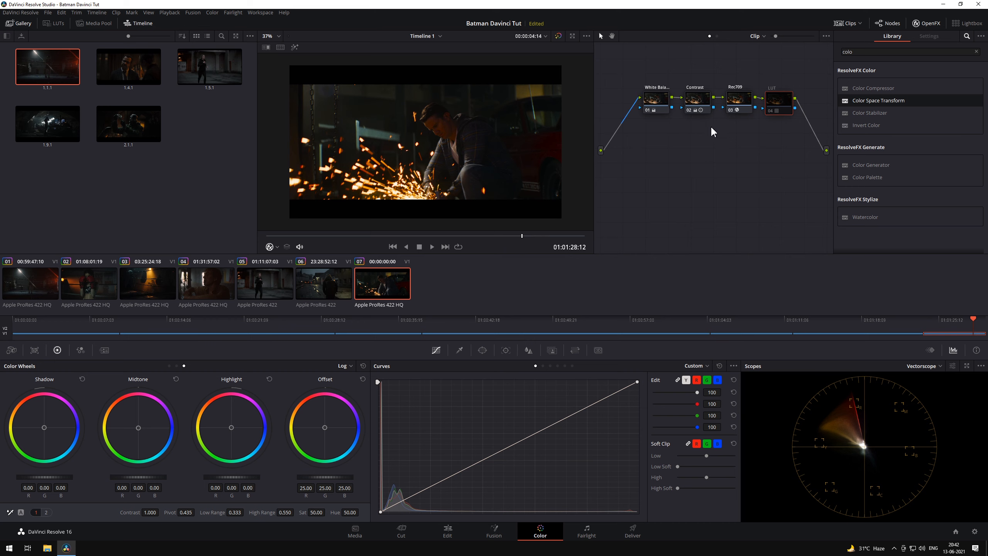
left_click(769, 111)
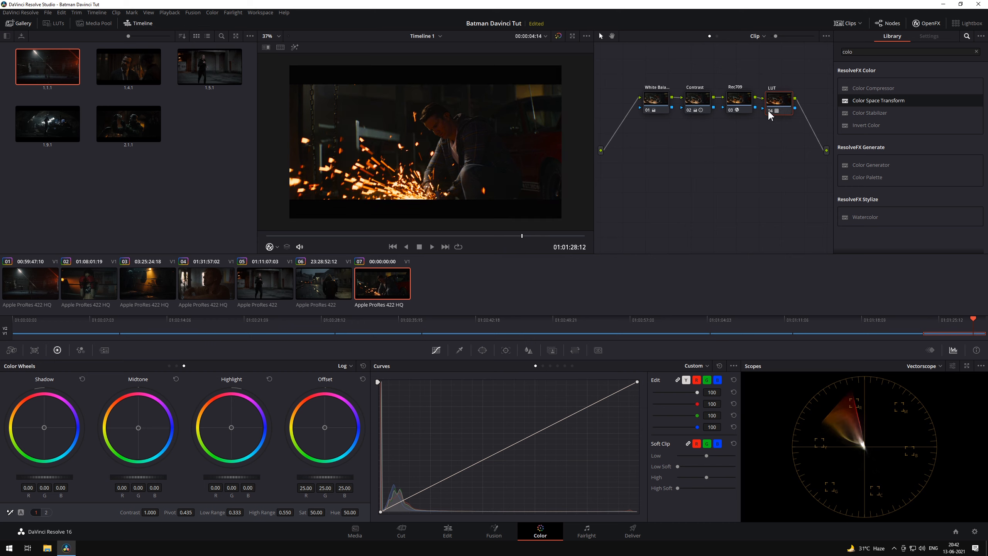